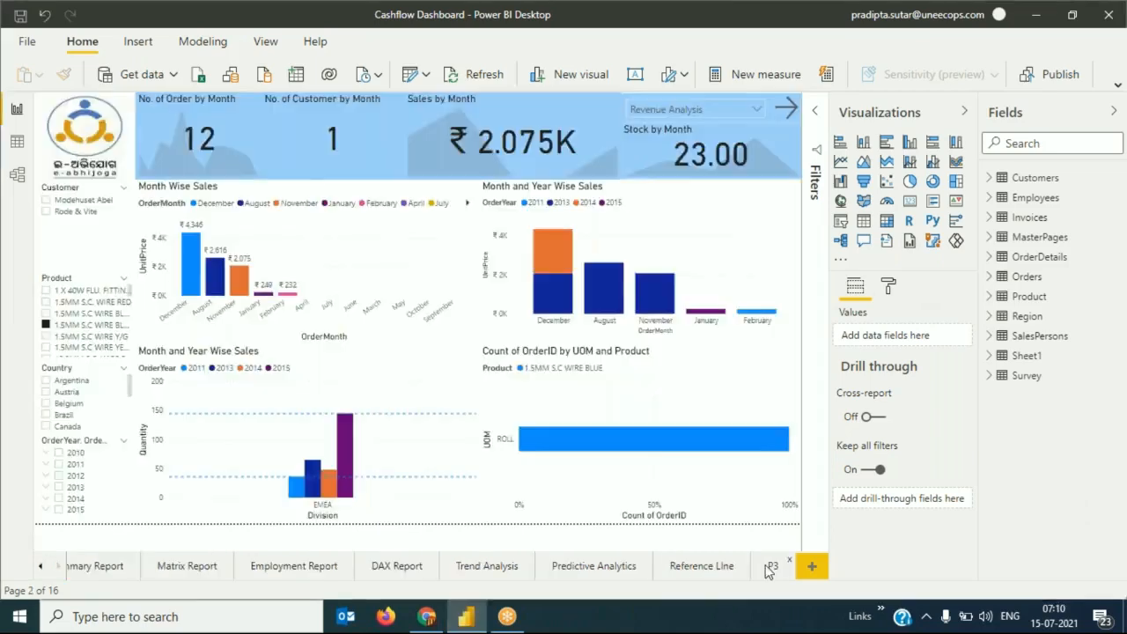
Duplicate the report page P3
left_click(771, 568)
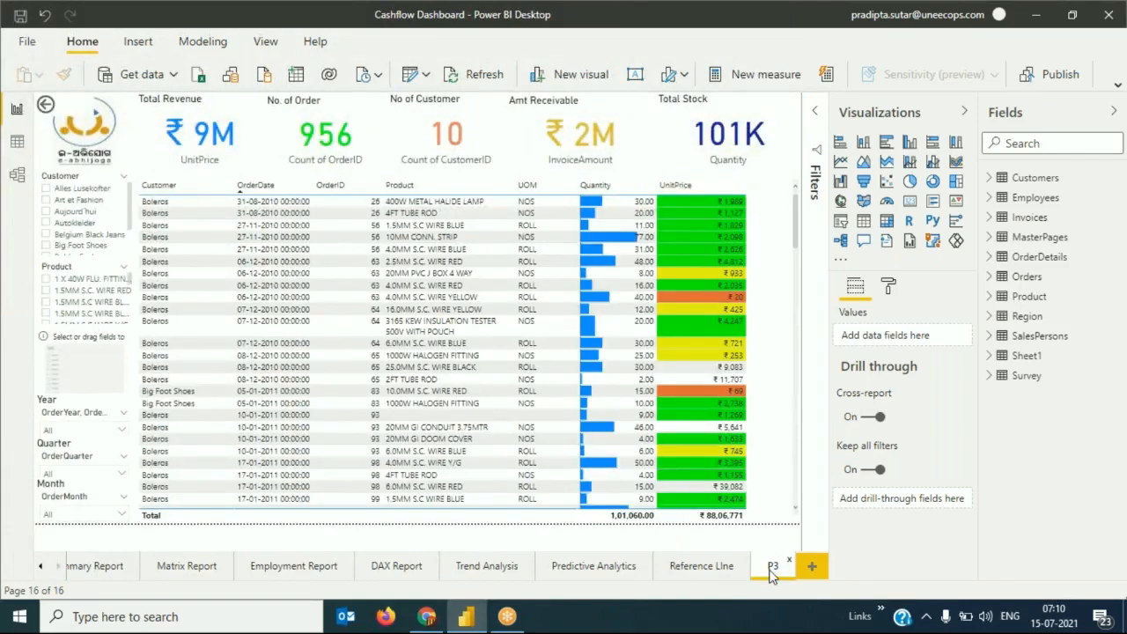
right_click(770, 567)
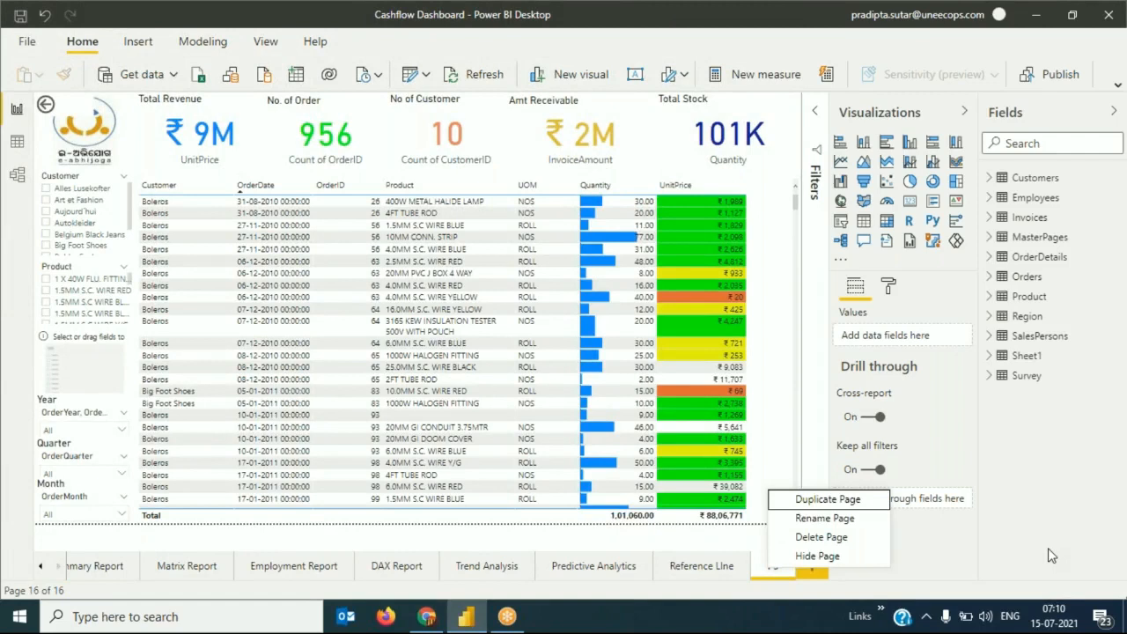
left_click(810, 500)
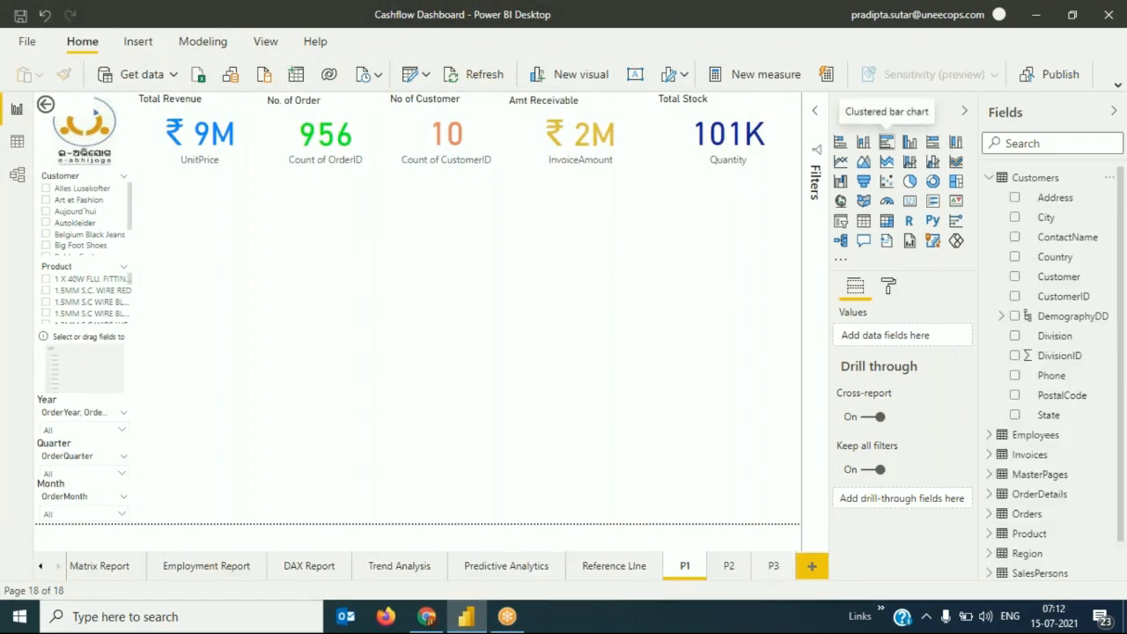
Add a clustered bar chart to page P1 with Division on the axis and OrderID as the value, aggregated as Count (Distinct)
left_click(886, 142)
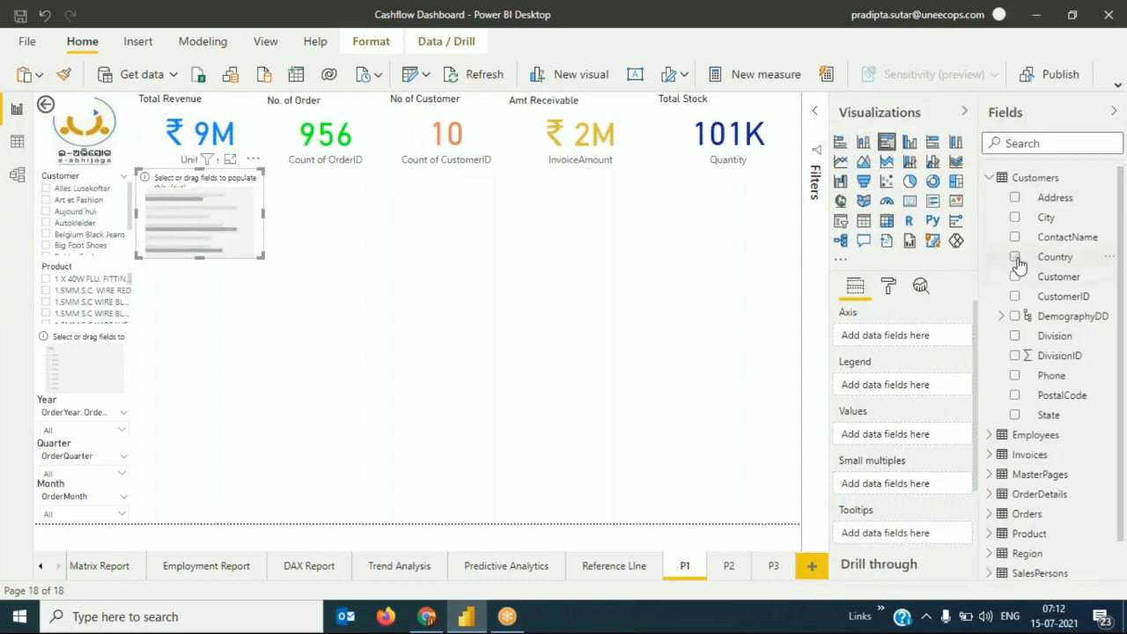
mouse_move(1021, 336)
left_mouse_down()
mouse_move(896, 328)
mouse_move(895, 338)
left_mouse_up()
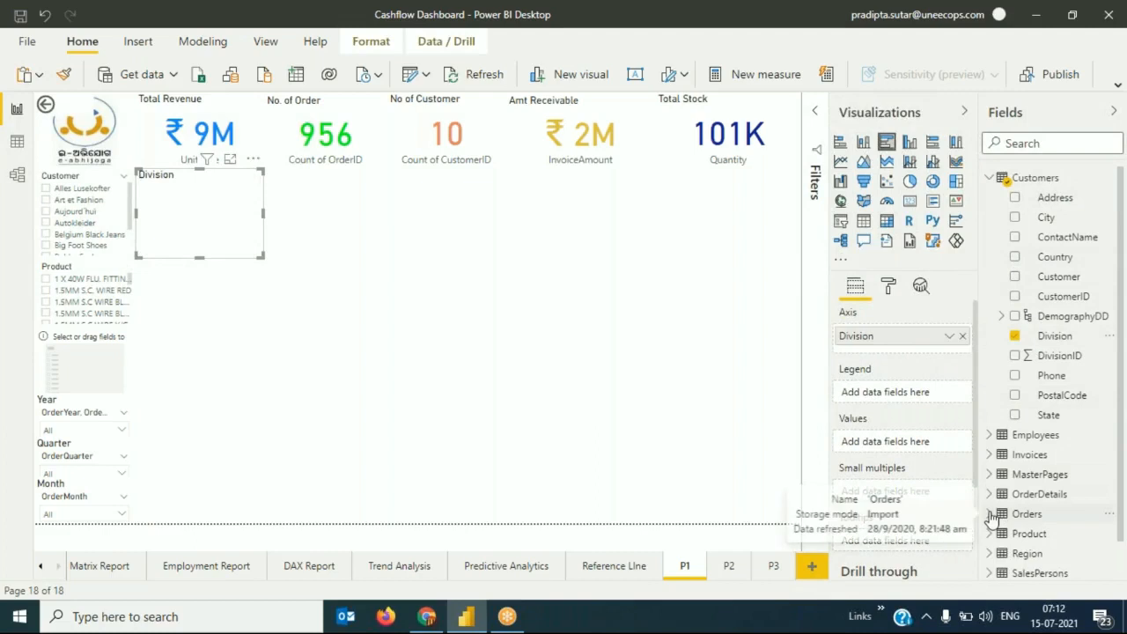
left_click(989, 514)
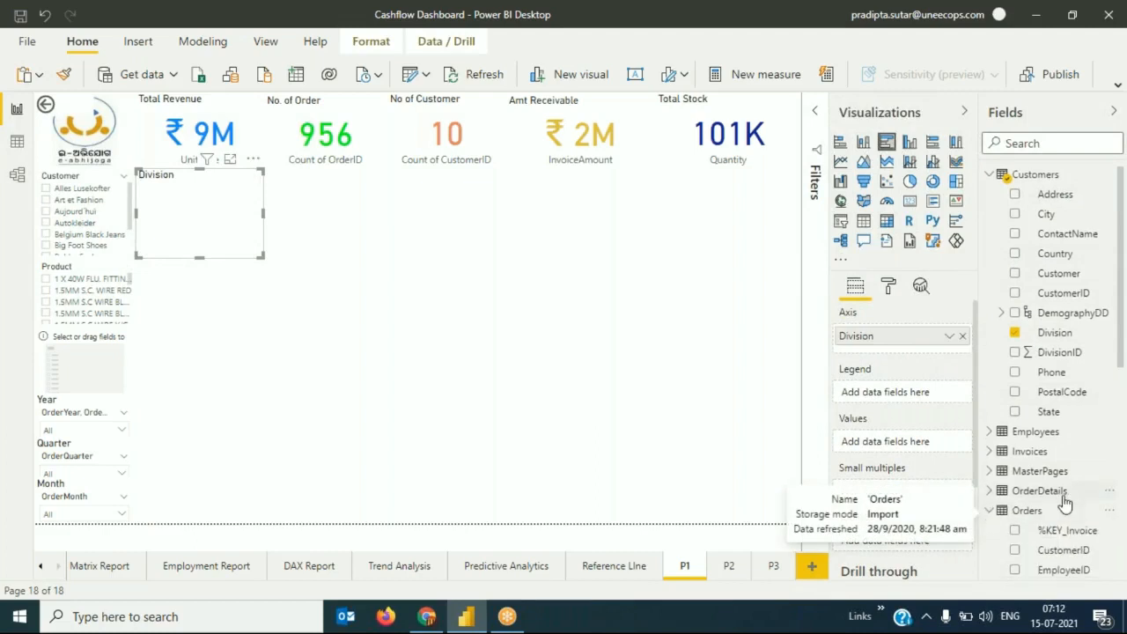
scroll(1063, 501, "down", 5)
left_click_drag(1061, 471, 885, 441)
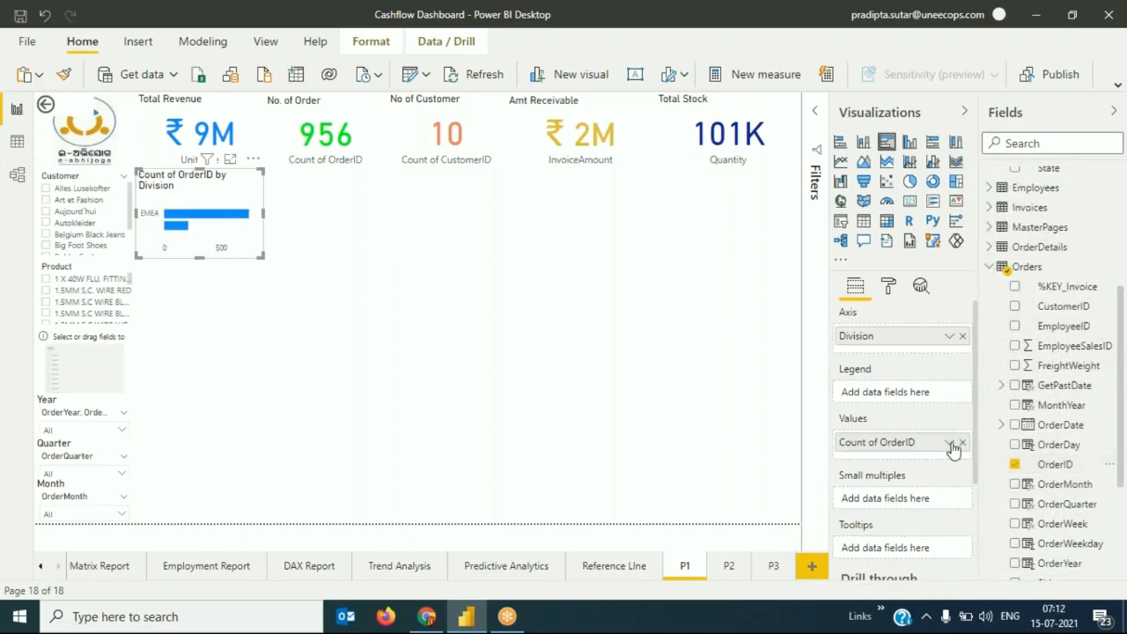
left_click(950, 442)
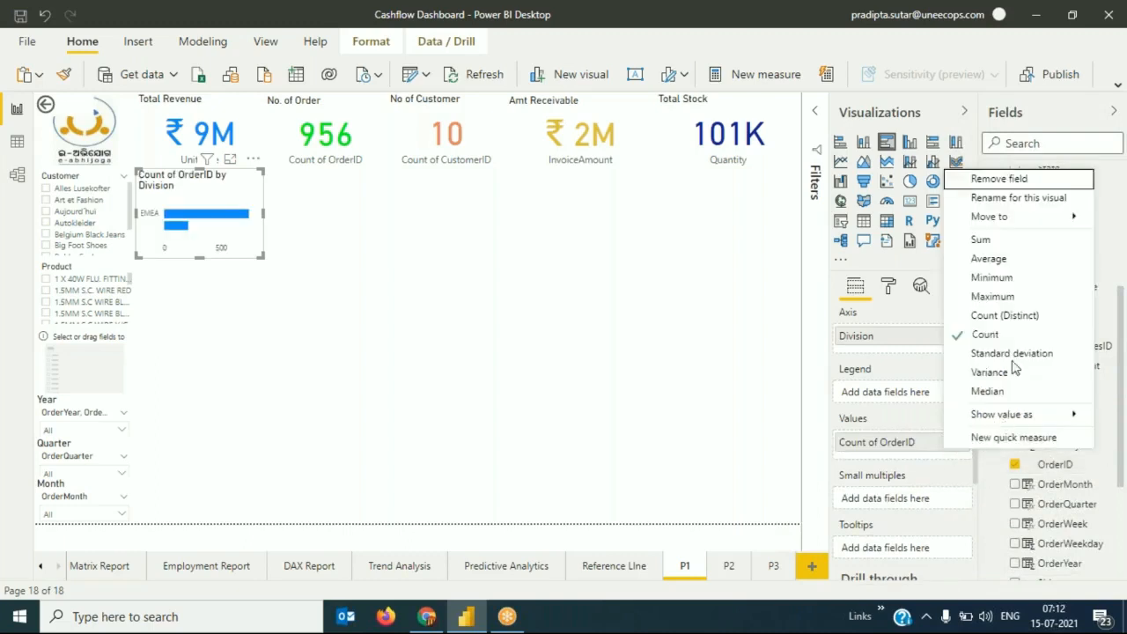
left_click(1005, 316)
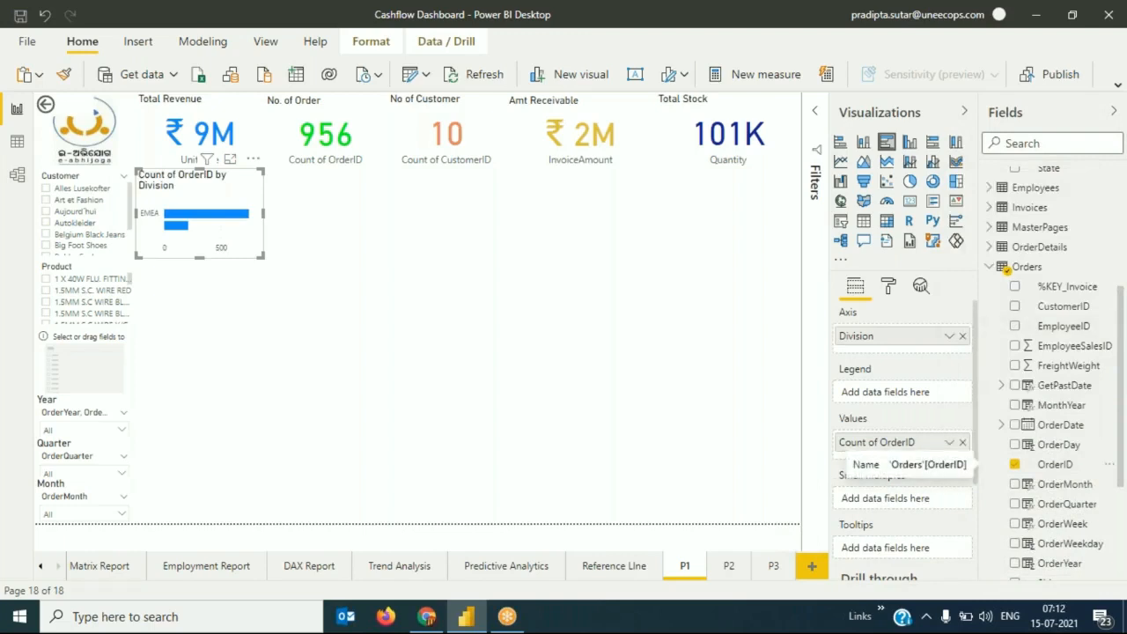
Enlarge the Count of OrderID by Division bar chart on page P1
left_click(535, 373)
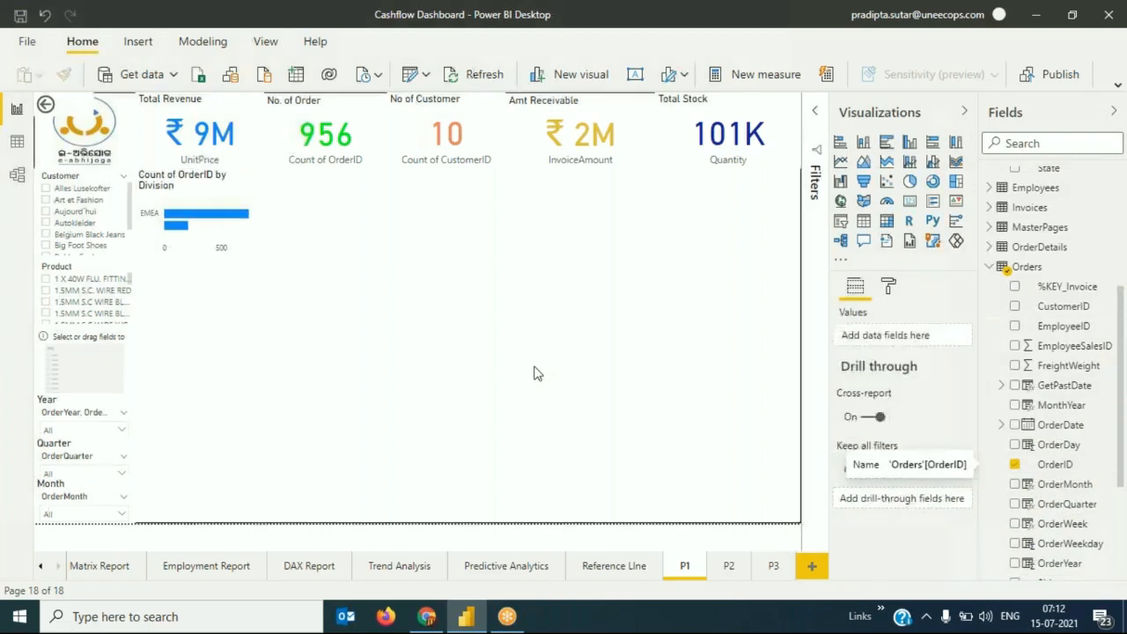
left_click(214, 233)
left_click_drag(259, 256, 352, 323)
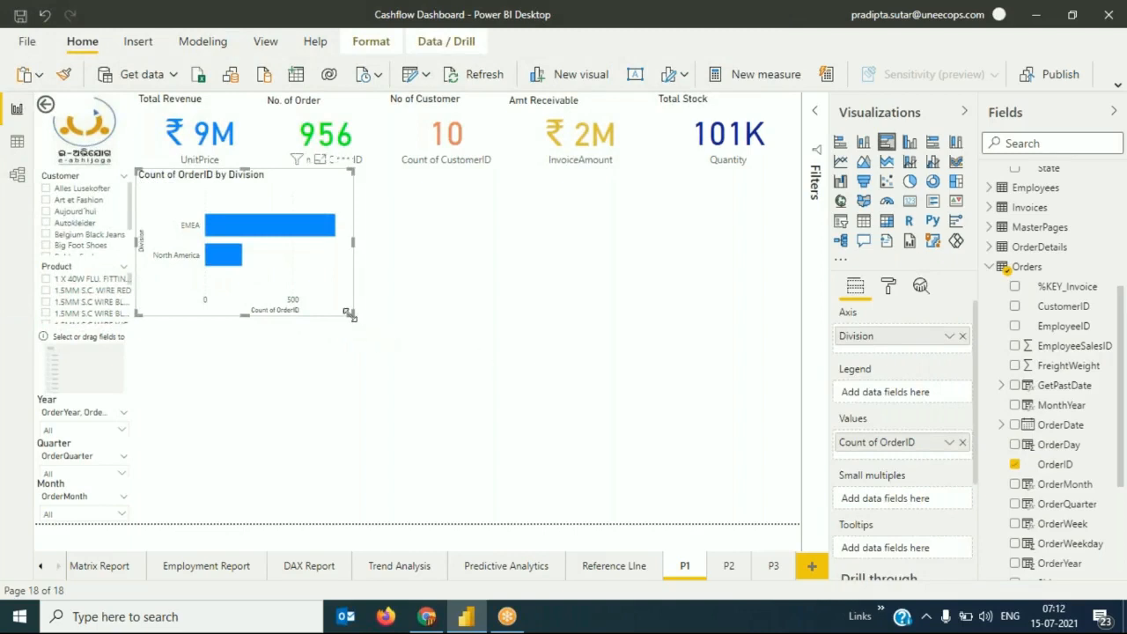
Add the Customers City field to the order table on page P2 and place it ahead of Customer as the first column
left_click(729, 570)
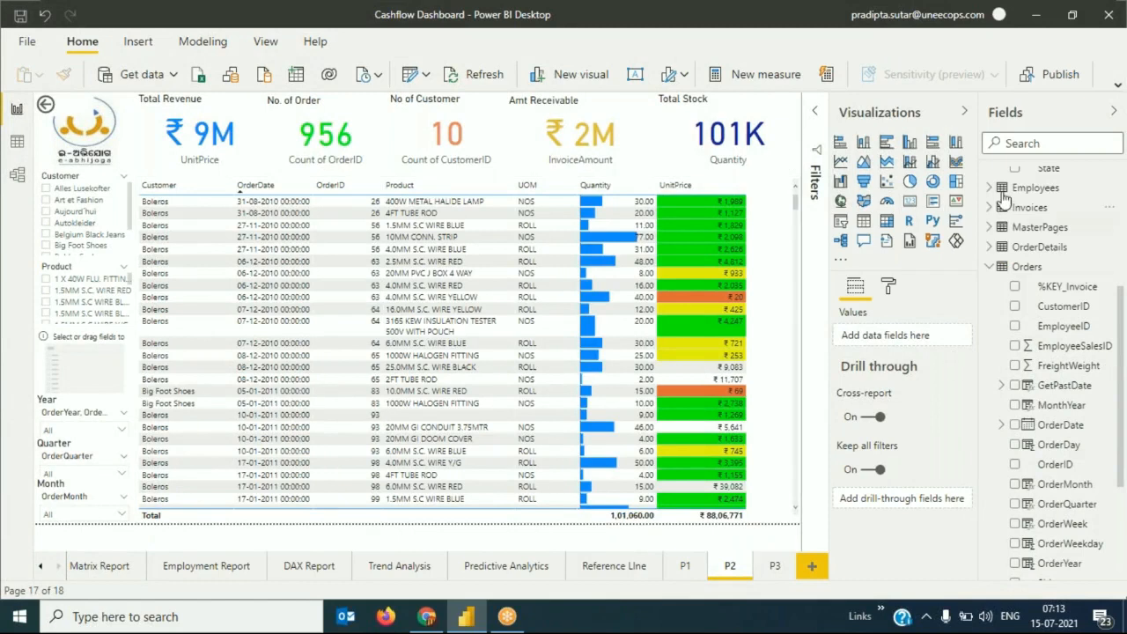
scroll(1113, 363, "up", 1)
scroll(1114, 362, "up", 2)
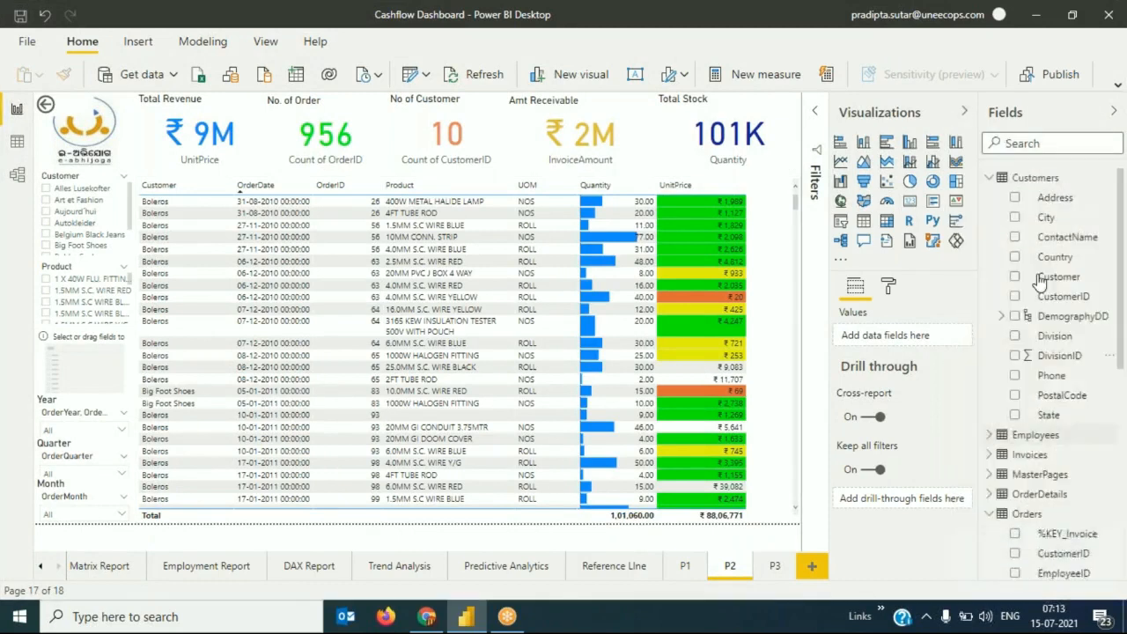
left_click(1053, 222)
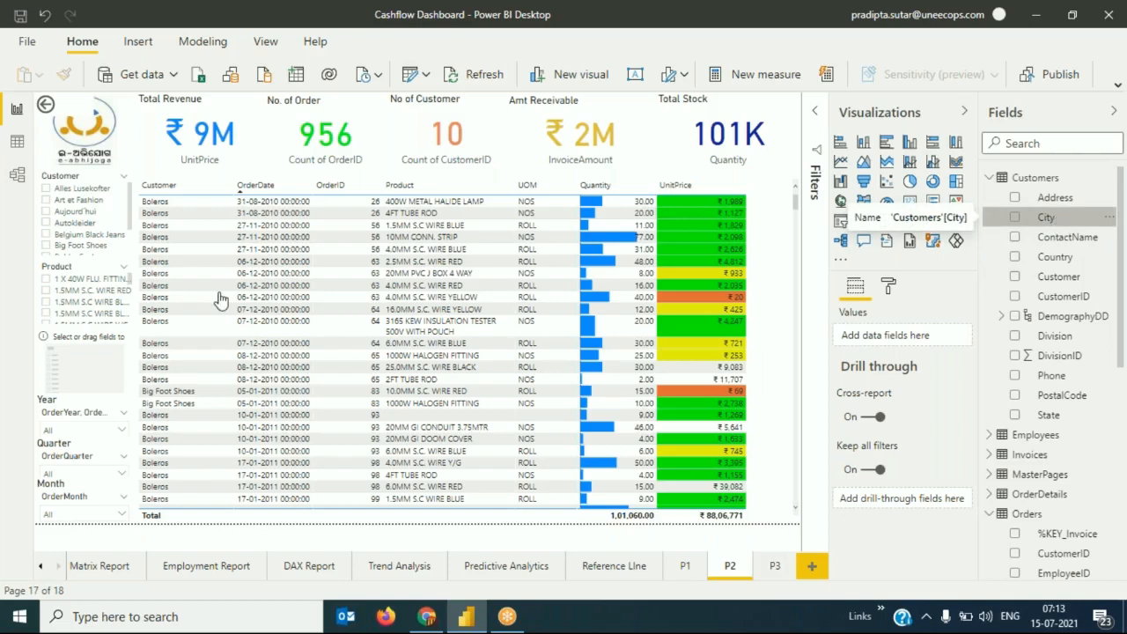
left_click(368, 297)
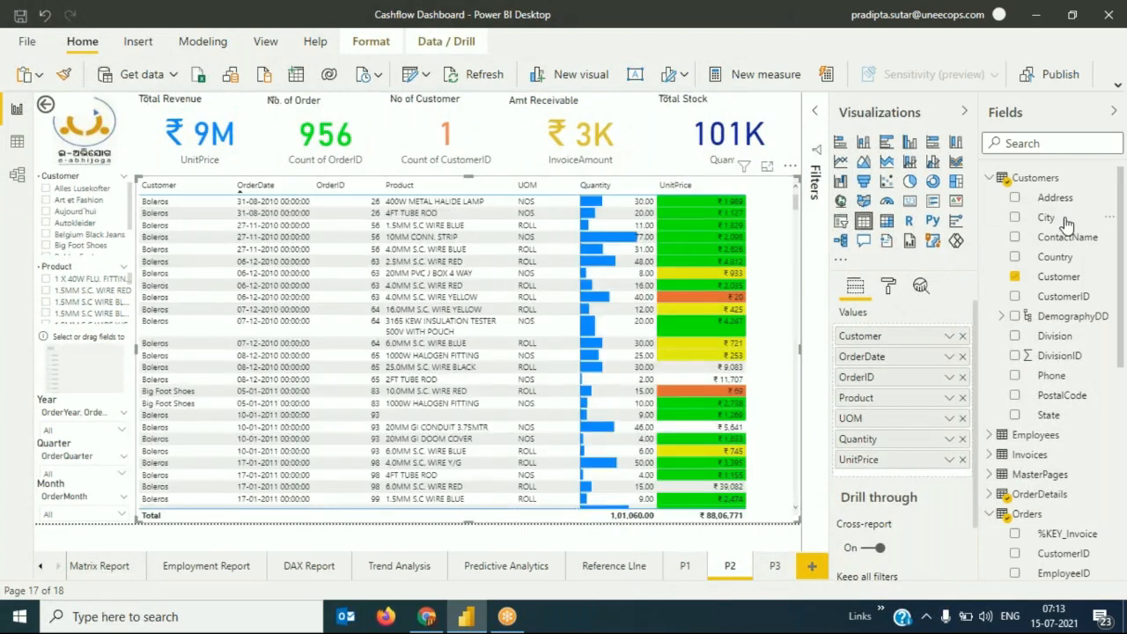
left_click_drag(1067, 224, 900, 347)
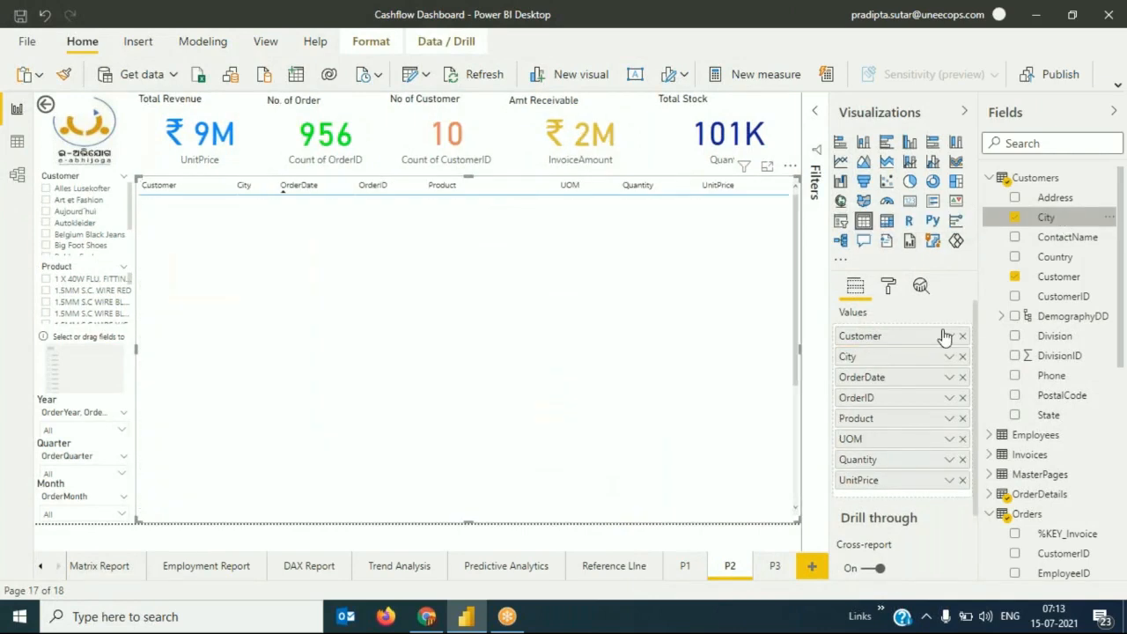
left_click_drag(891, 360, 888, 328)
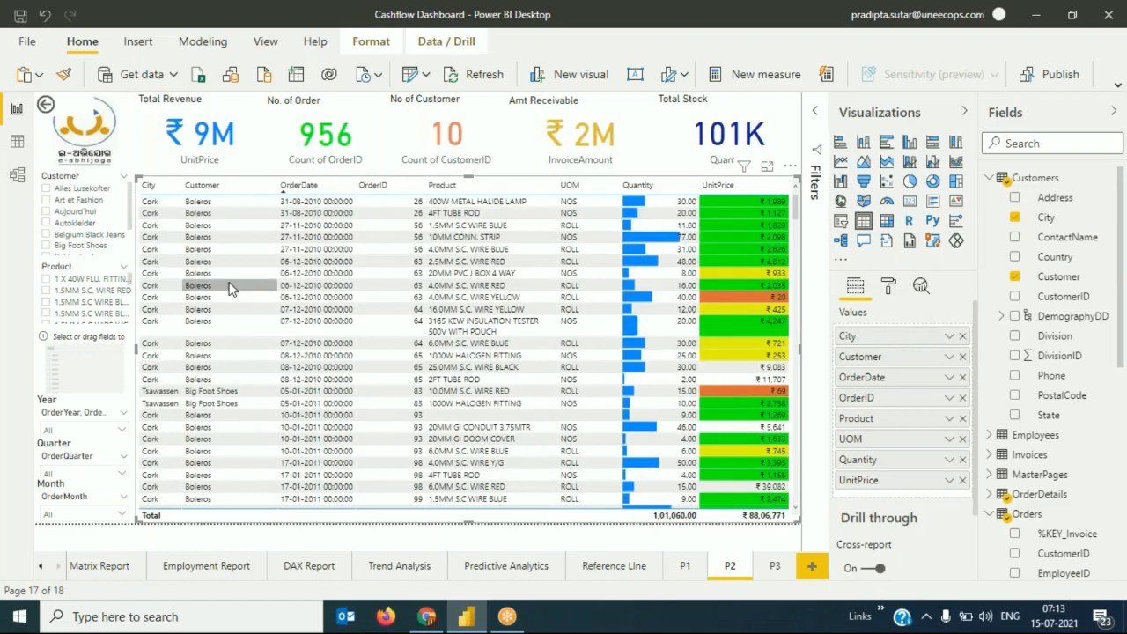
Remove the Customer column from the order table on page P2
scroll(229, 290, "down", 1)
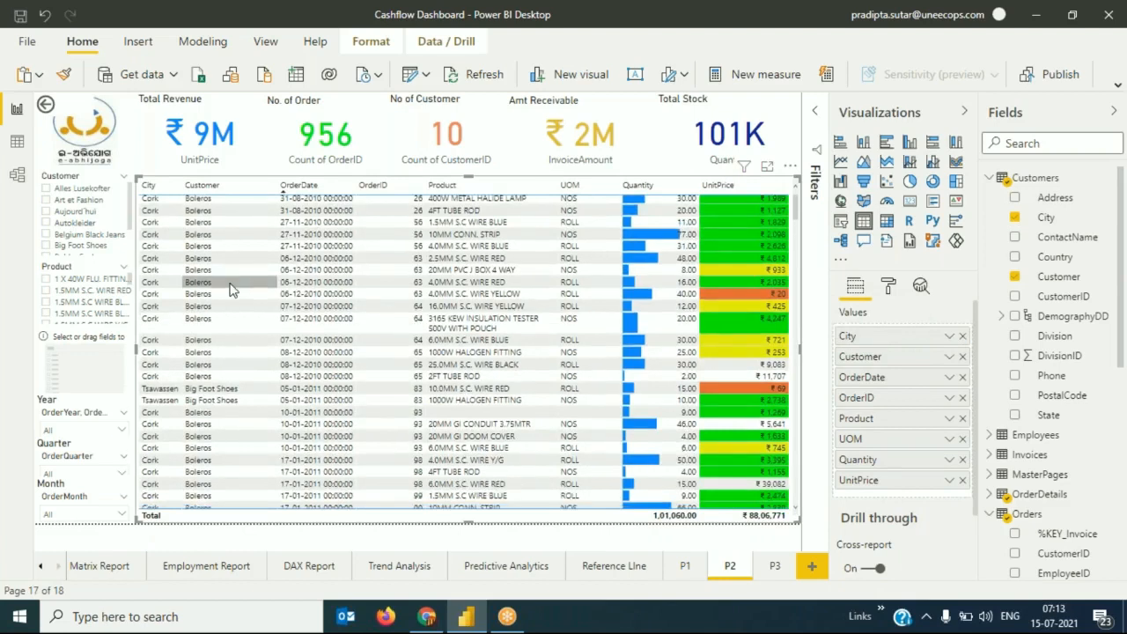
scroll(231, 297, "down", 10)
scroll(235, 304, "down", 10)
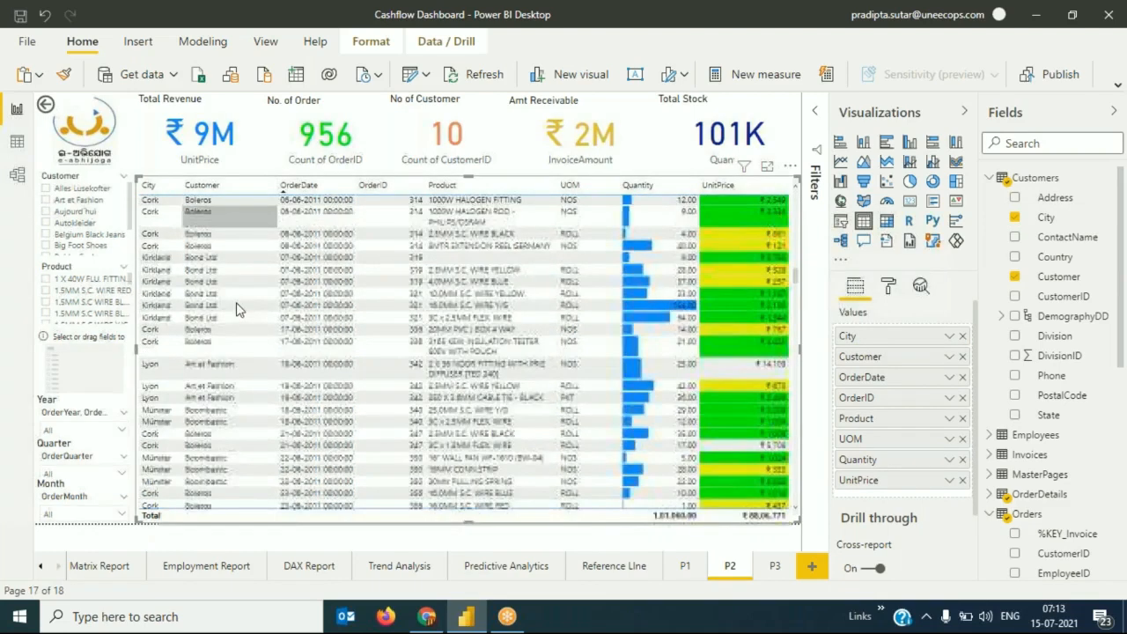
scroll(236, 310, "down", 5)
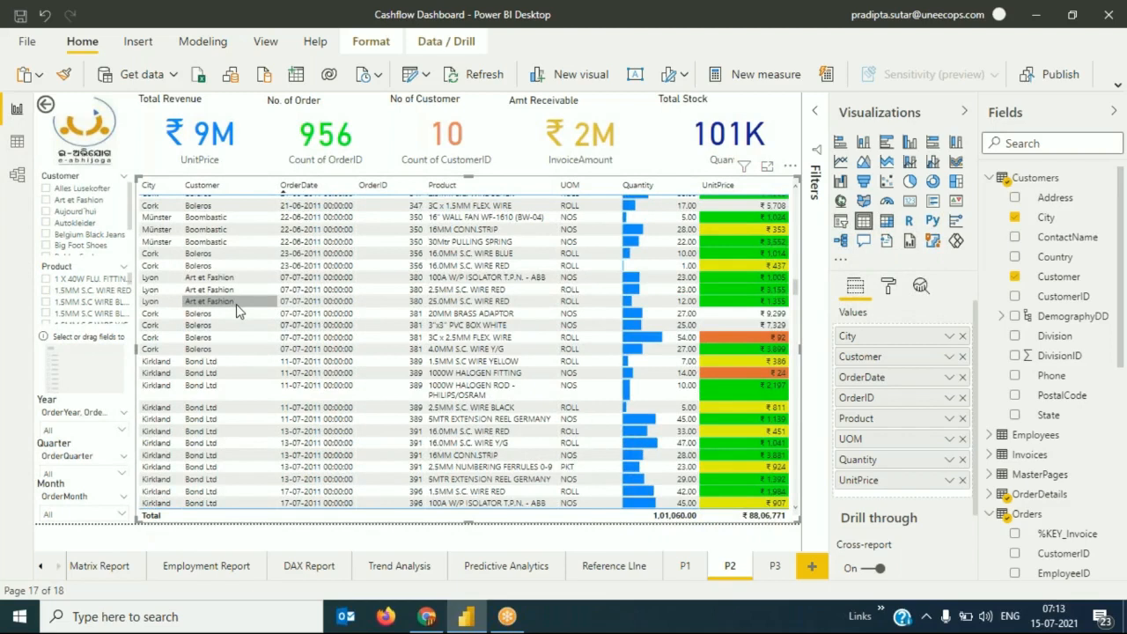
left_click(772, 568)
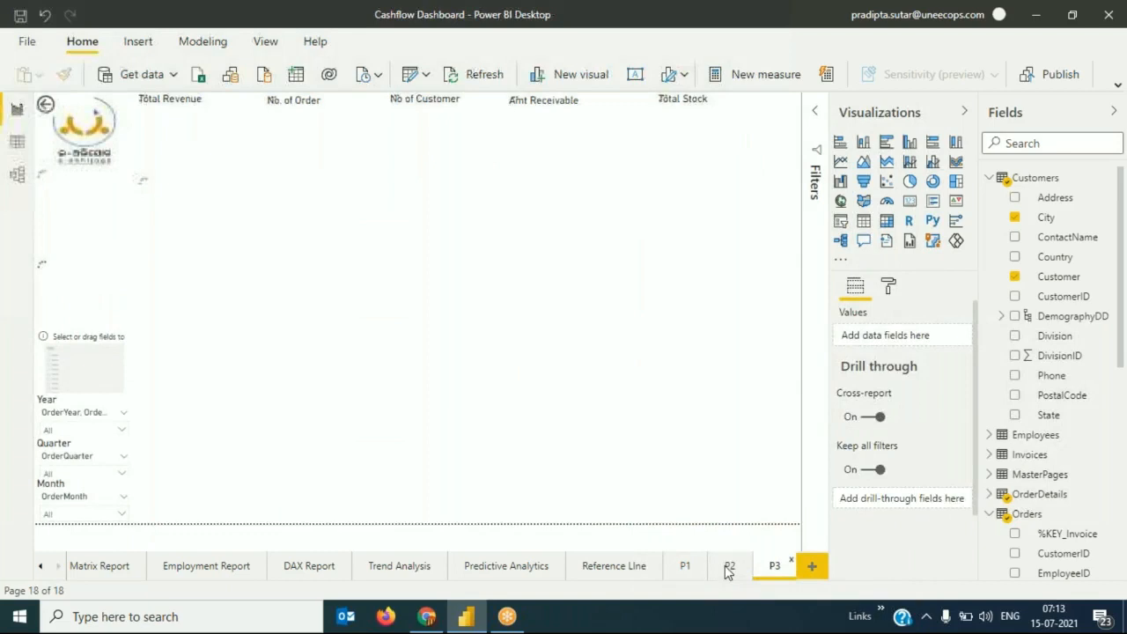
left_click(727, 567)
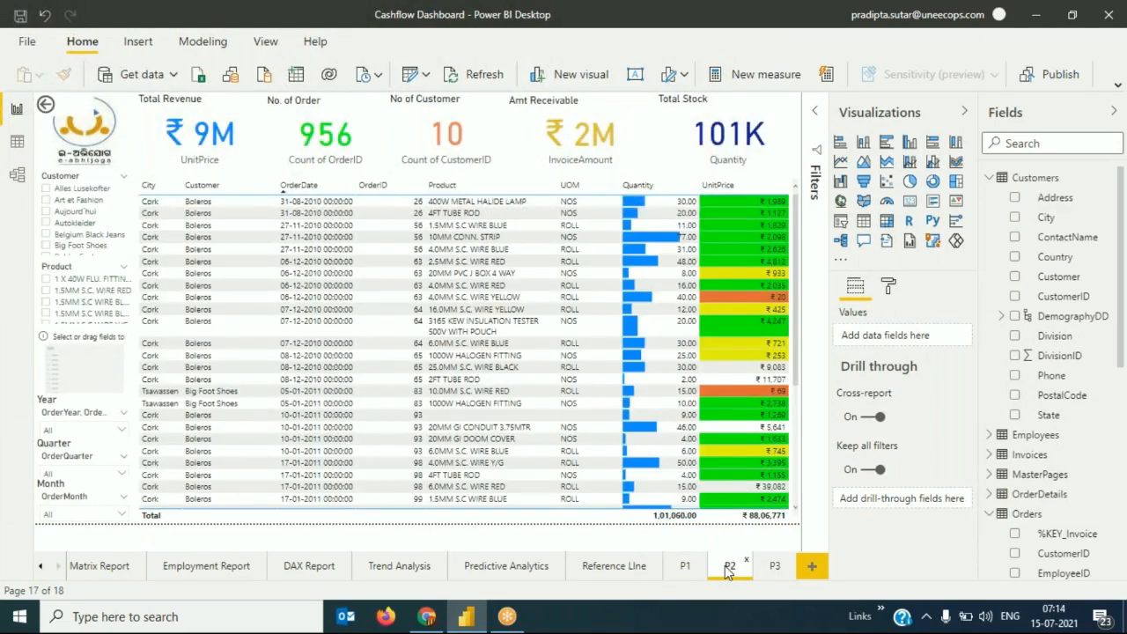
left_click(469, 318)
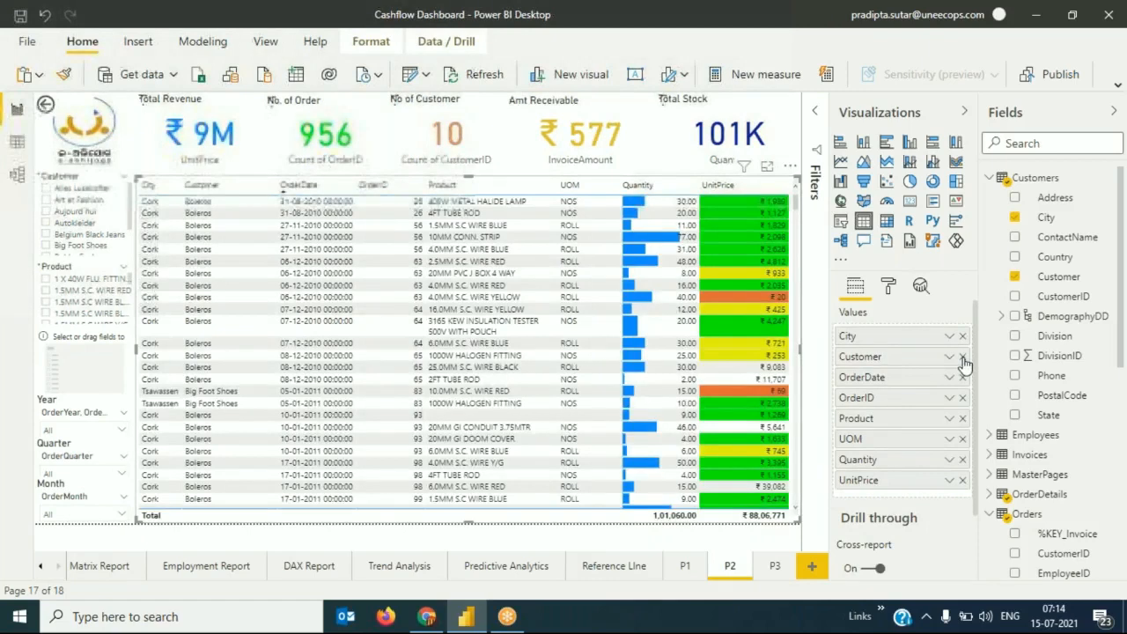
left_click(962, 357)
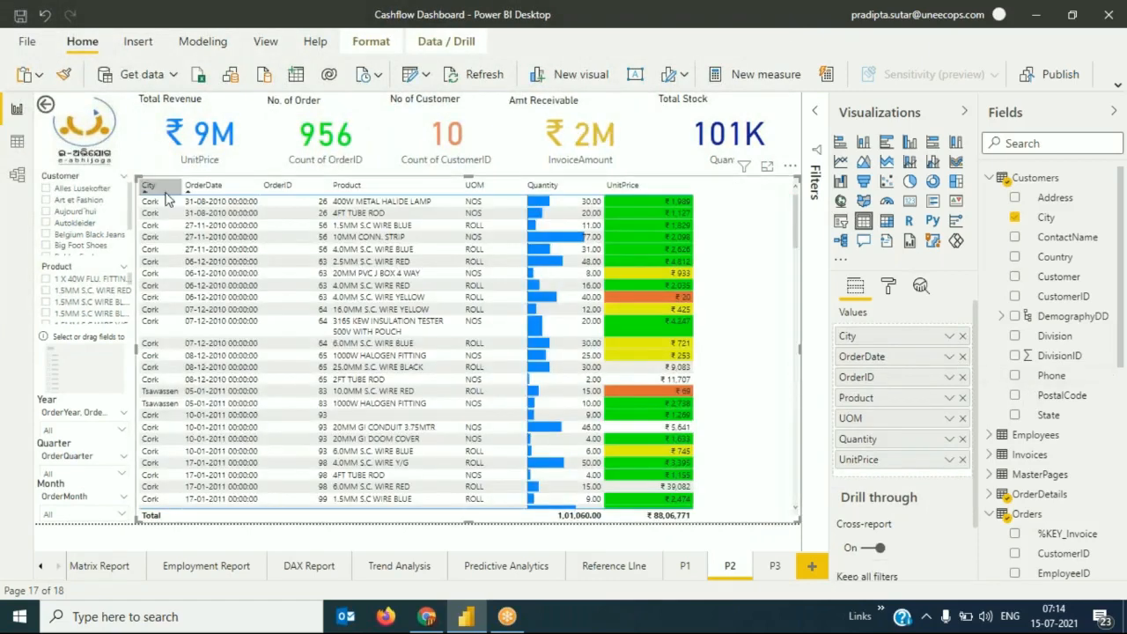
Add the Customers Address field to the order table on page P3, between Customer and OrderDate
left_click(774, 568)
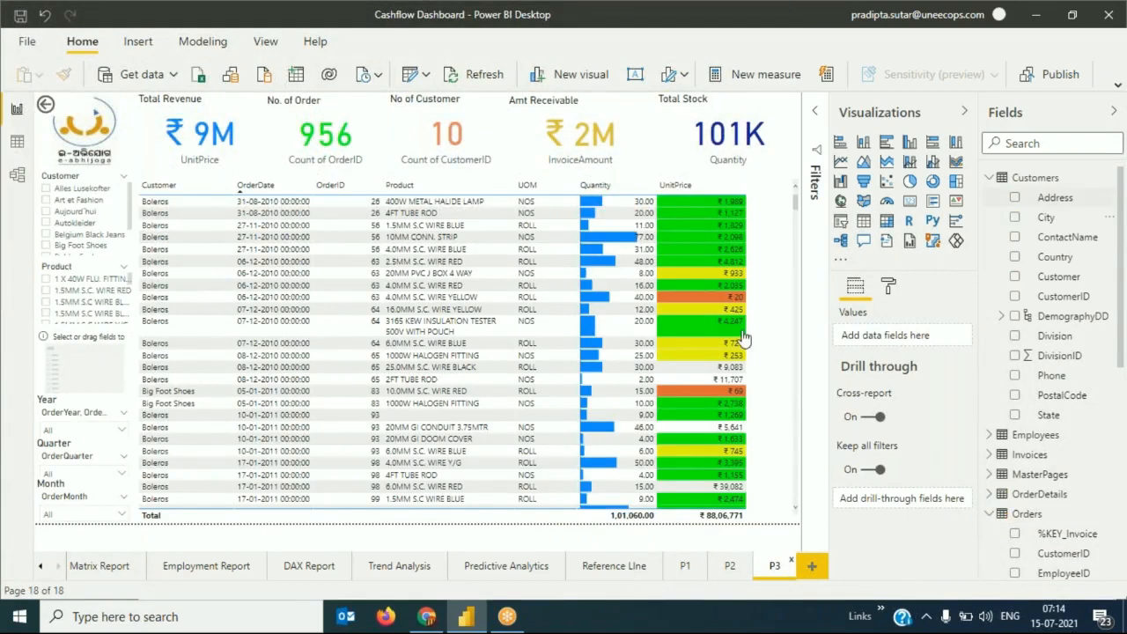
left_click(555, 369)
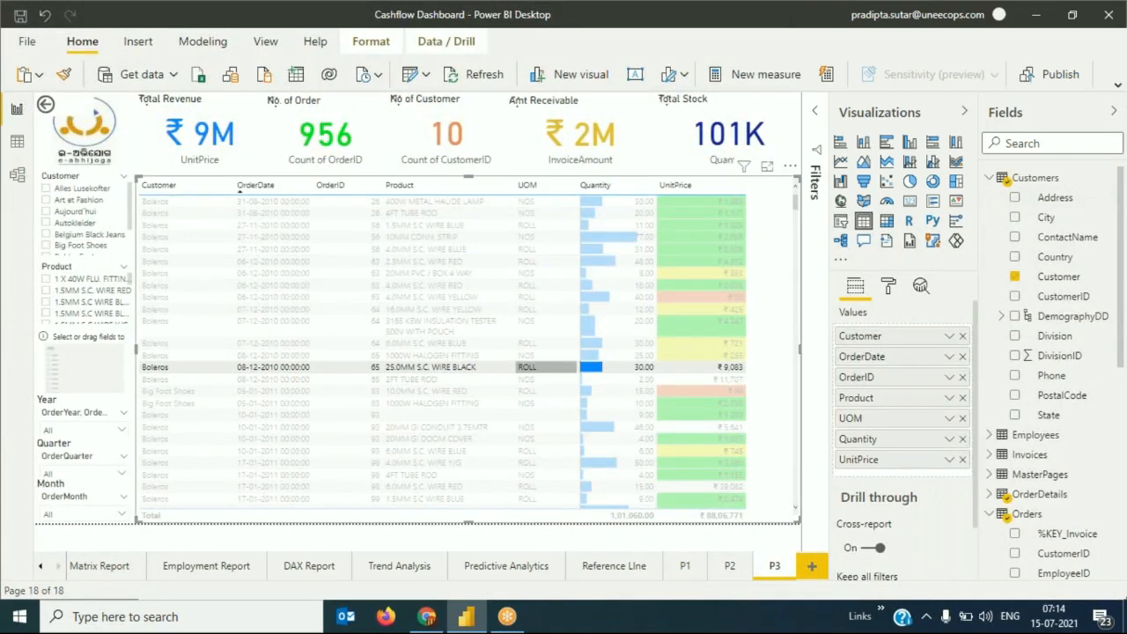
left_click(545, 367)
left_click(1070, 202)
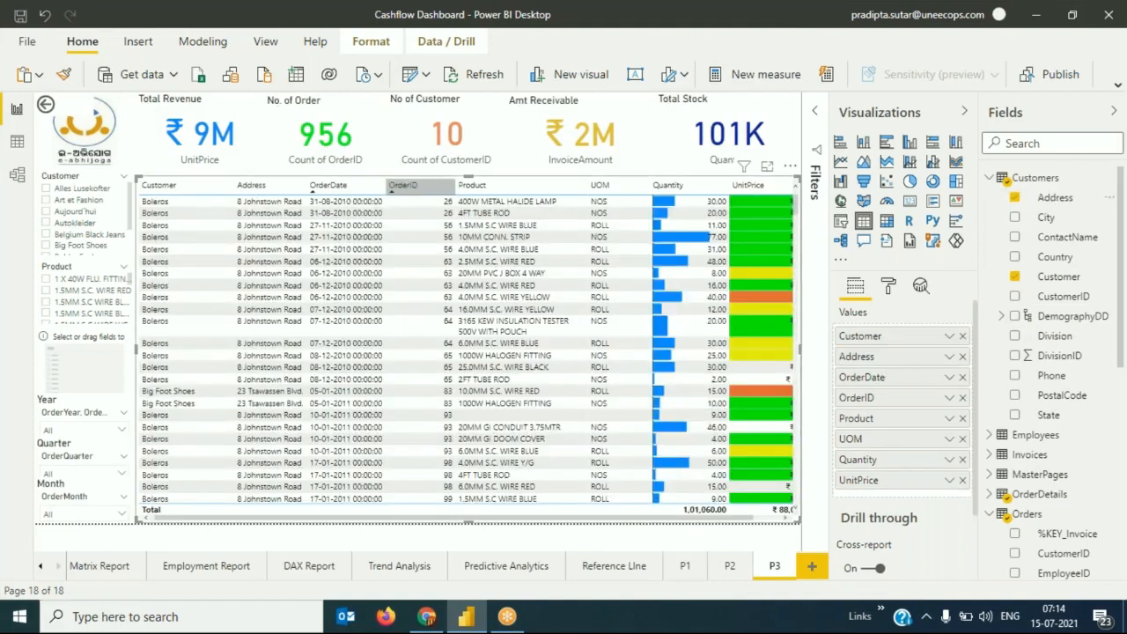
Narrow the OrderID and Customer columns so the page P3 table fits its width
left_click_drag(446, 186, 433, 185)
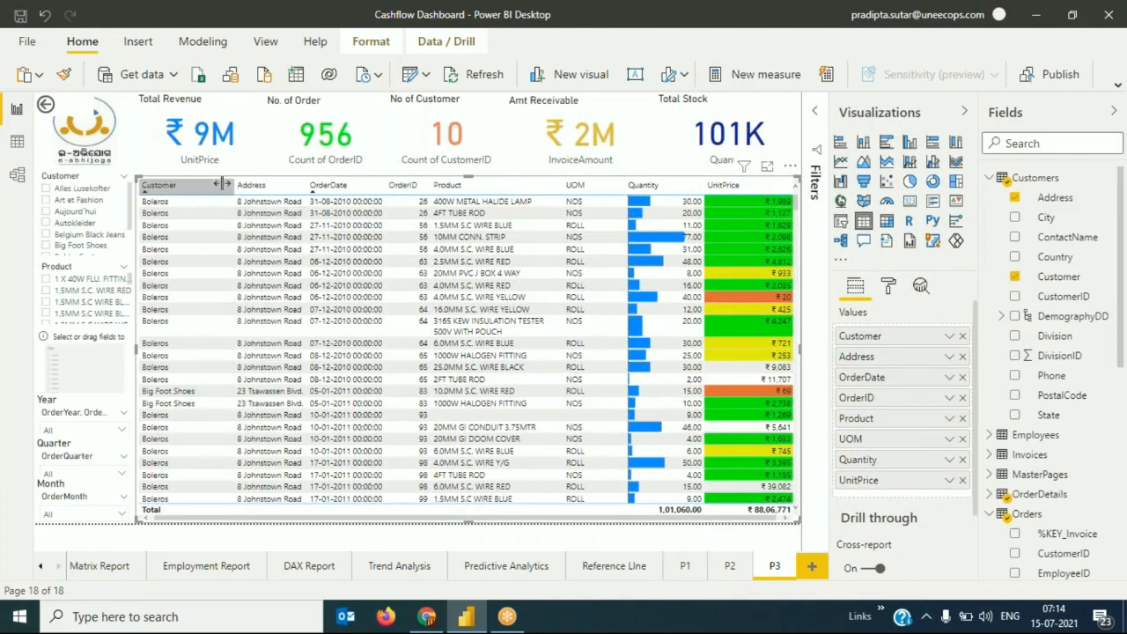
left_click_drag(222, 184, 208, 184)
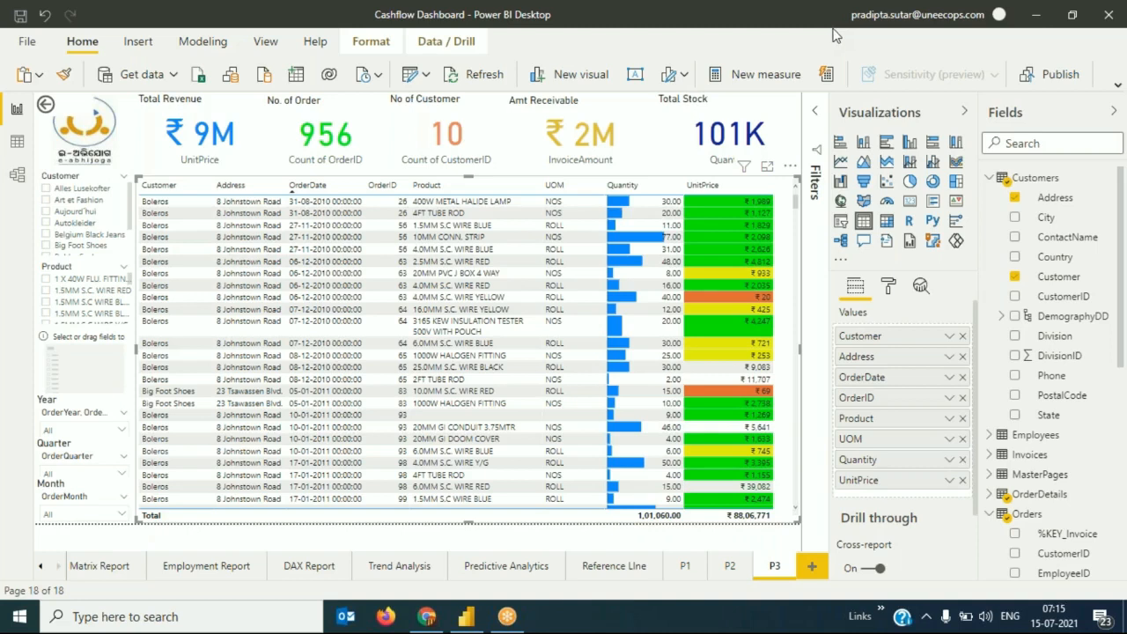
left_click(151, 262)
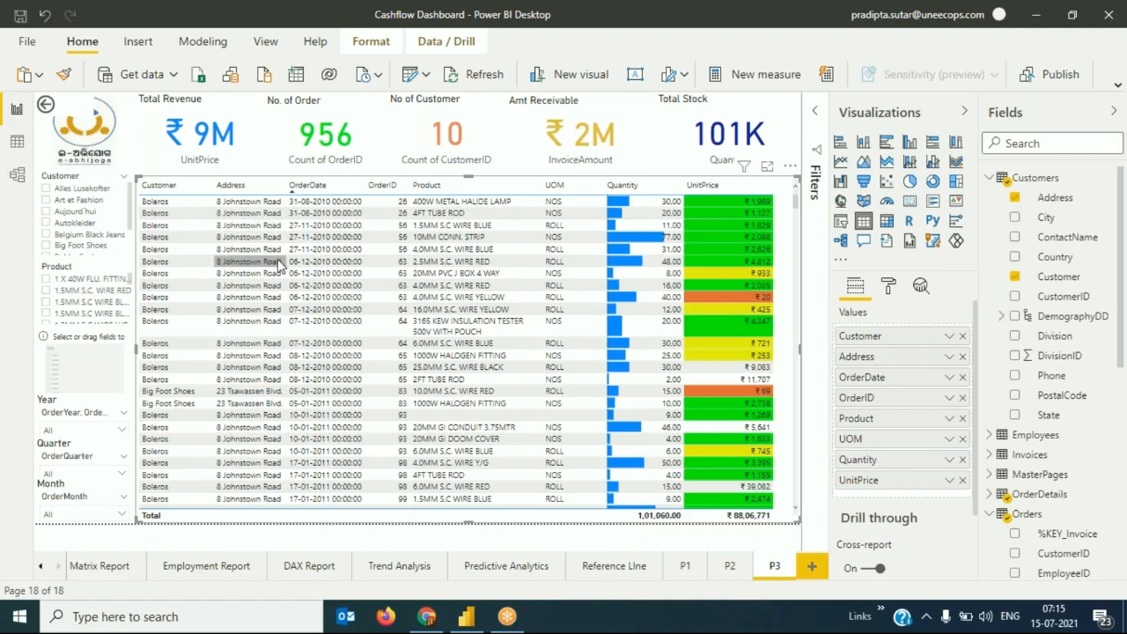
Insert an empty Map visual on page P1 beside the bar chart, replacing the Filled map type with Map
left_click(729, 566)
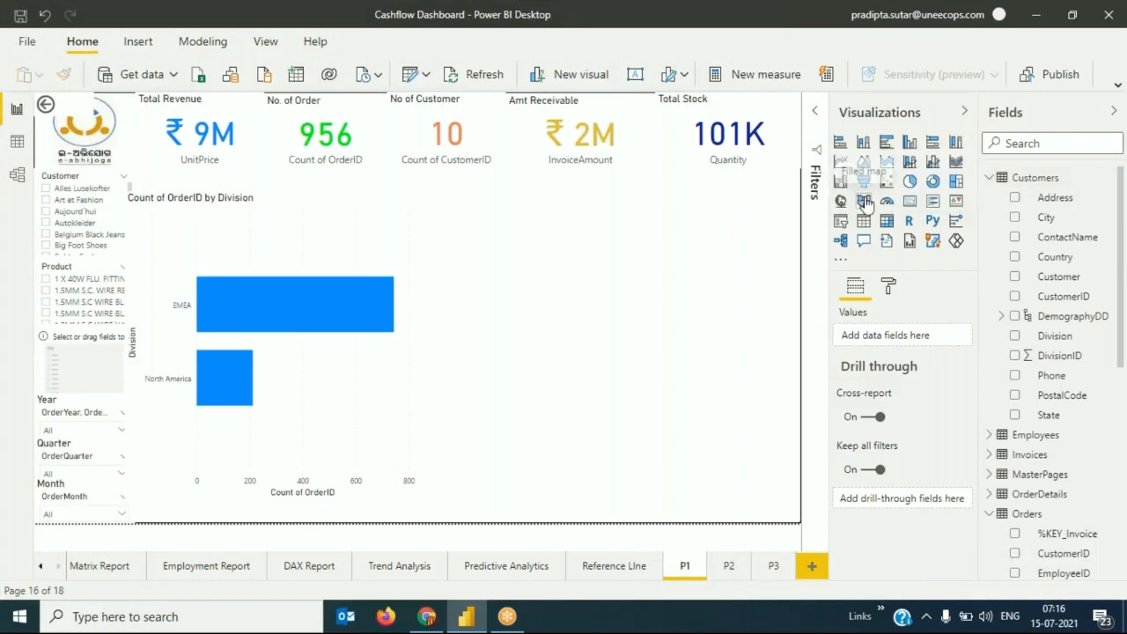
left_click(865, 202)
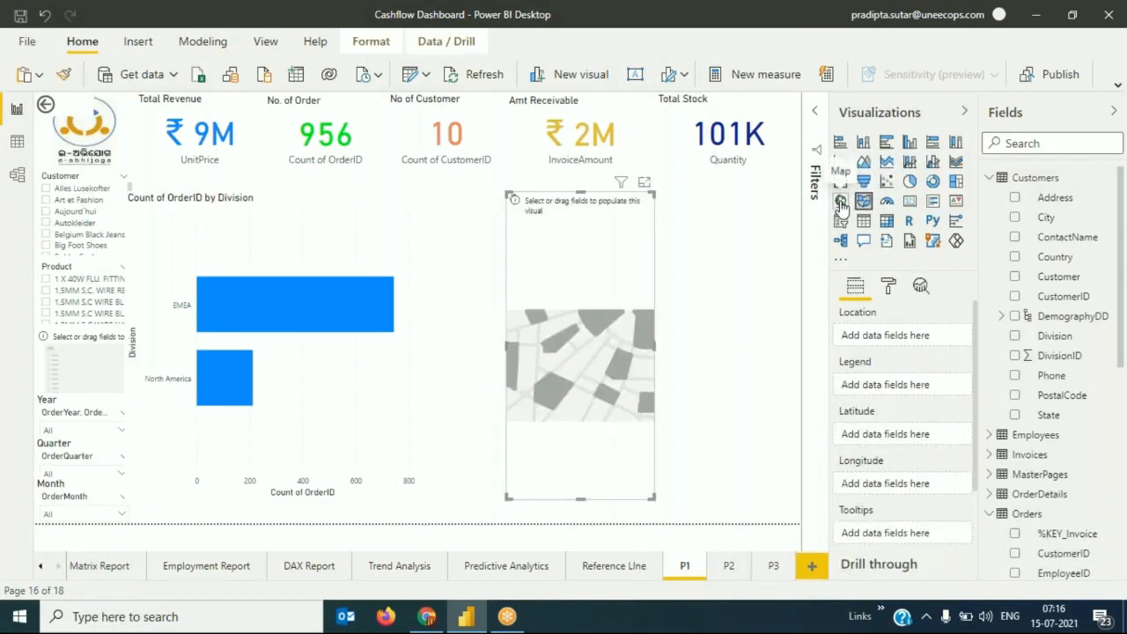
left_click(840, 201)
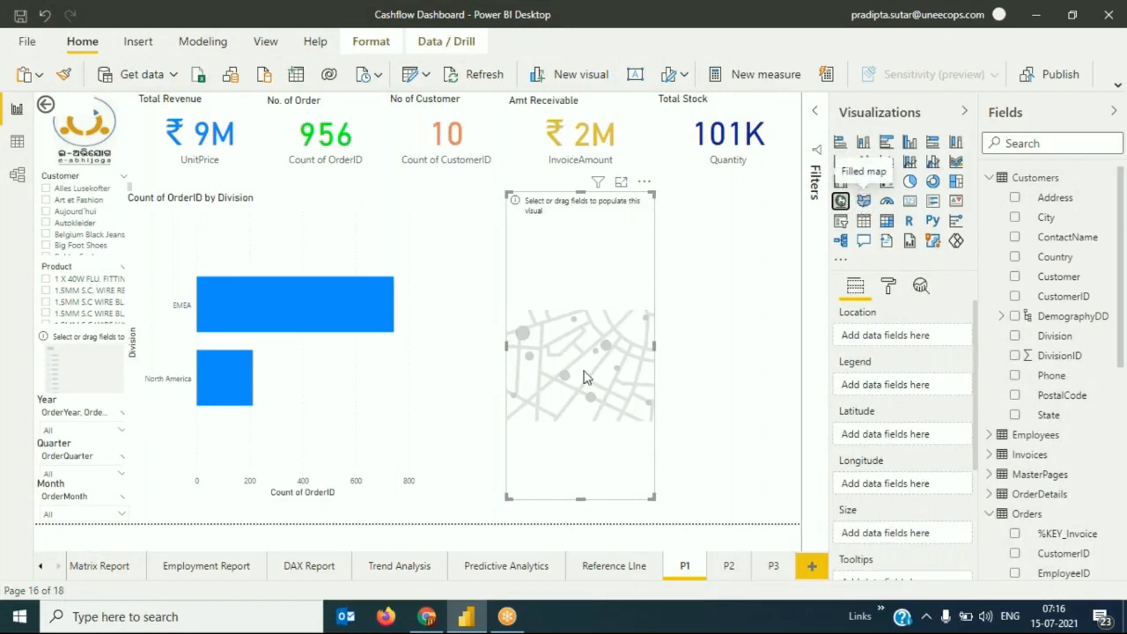
Stretch the map from the bar chart to the page edge, and extend both visuals up to just beneath the KPI cards
left_click_drag(506, 346, 418, 348)
left_click_drag(654, 352, 801, 350)
left_click_drag(614, 193, 613, 169)
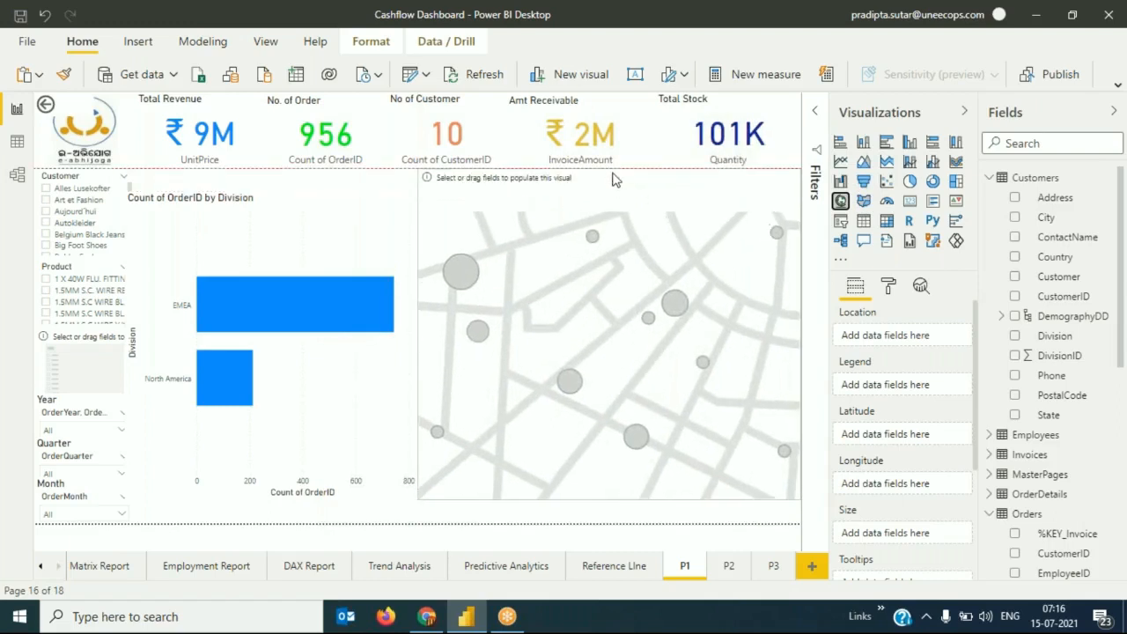
left_click(286, 201)
left_click_drag(273, 192, 273, 169)
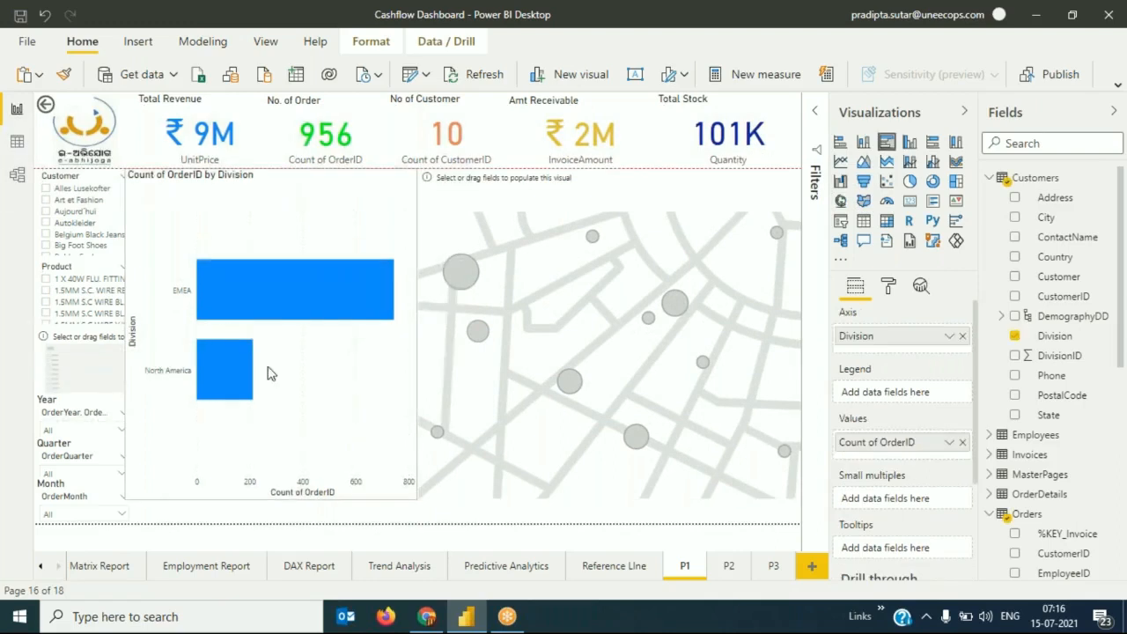
Extend the page P1 bar chart down to the page's lower edge, and set Country as the map's Location
left_click_drag(268, 500, 272, 522)
left_click(471, 457)
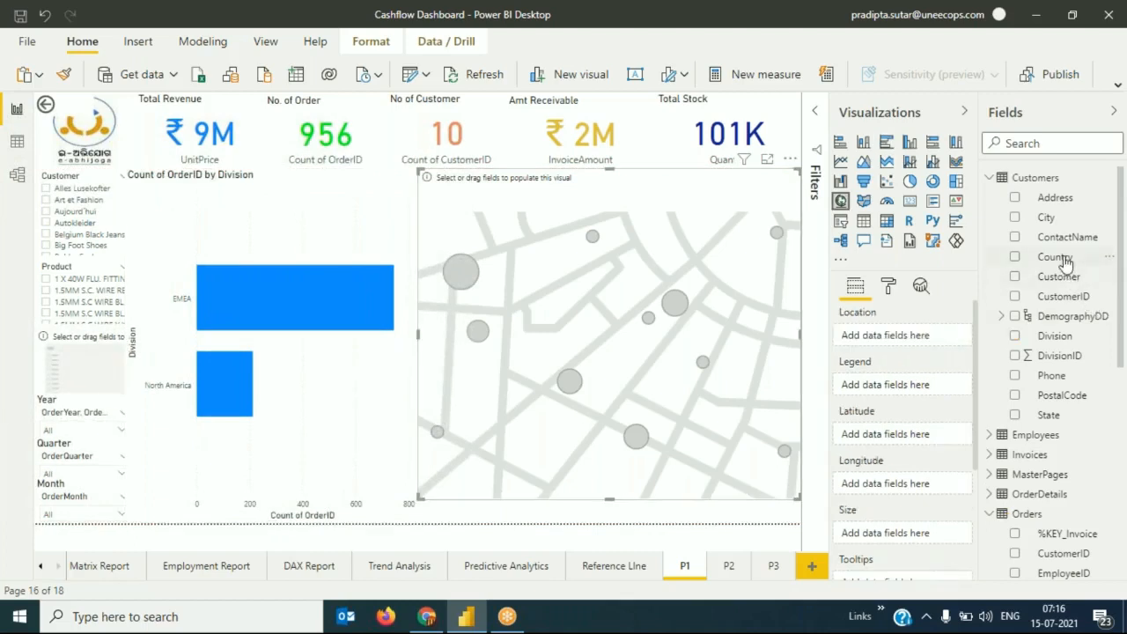
left_click_drag(1065, 261, 880, 336)
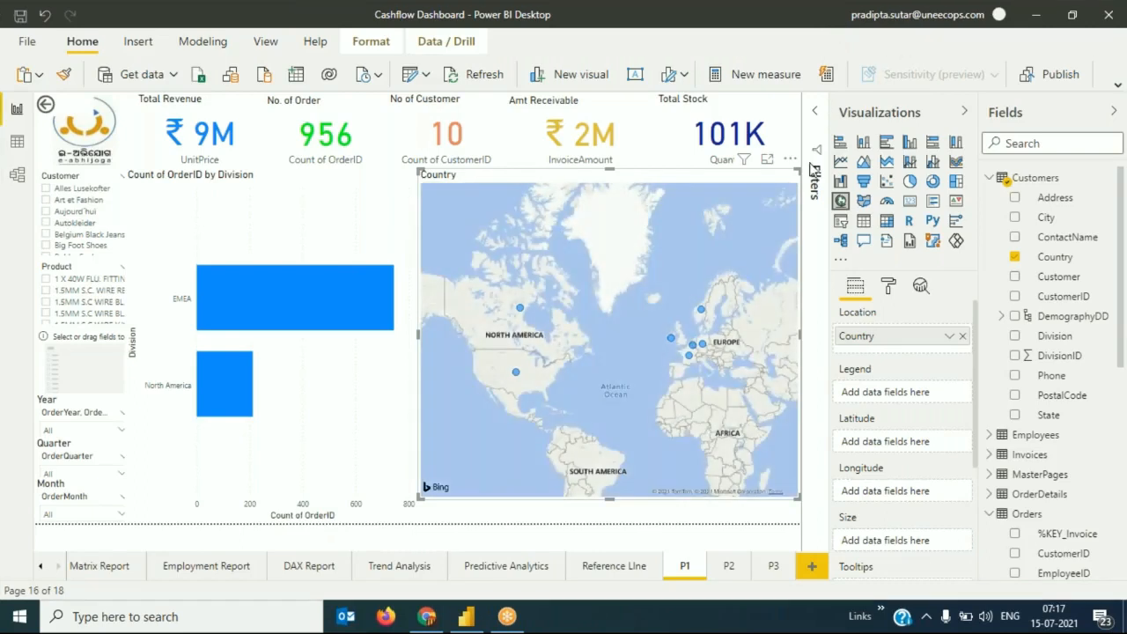
Size the map bubbles by OrderID from the Orders table, aggregated as Count
scroll(1081, 376, "down", 6)
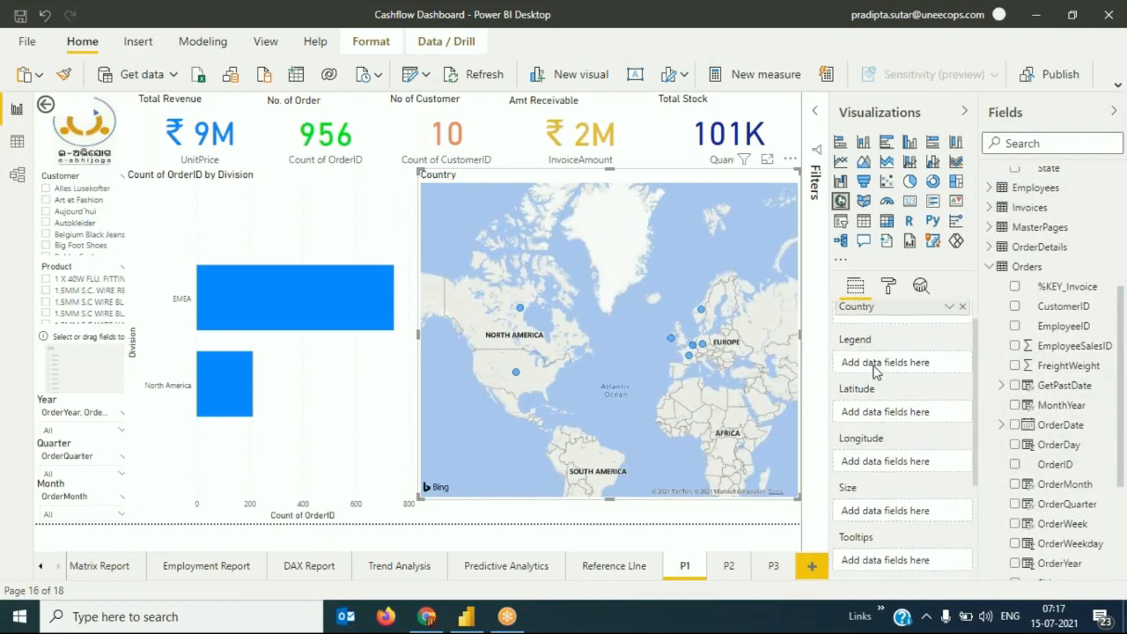
left_click_drag(1055, 464, 885, 514)
left_click(949, 459)
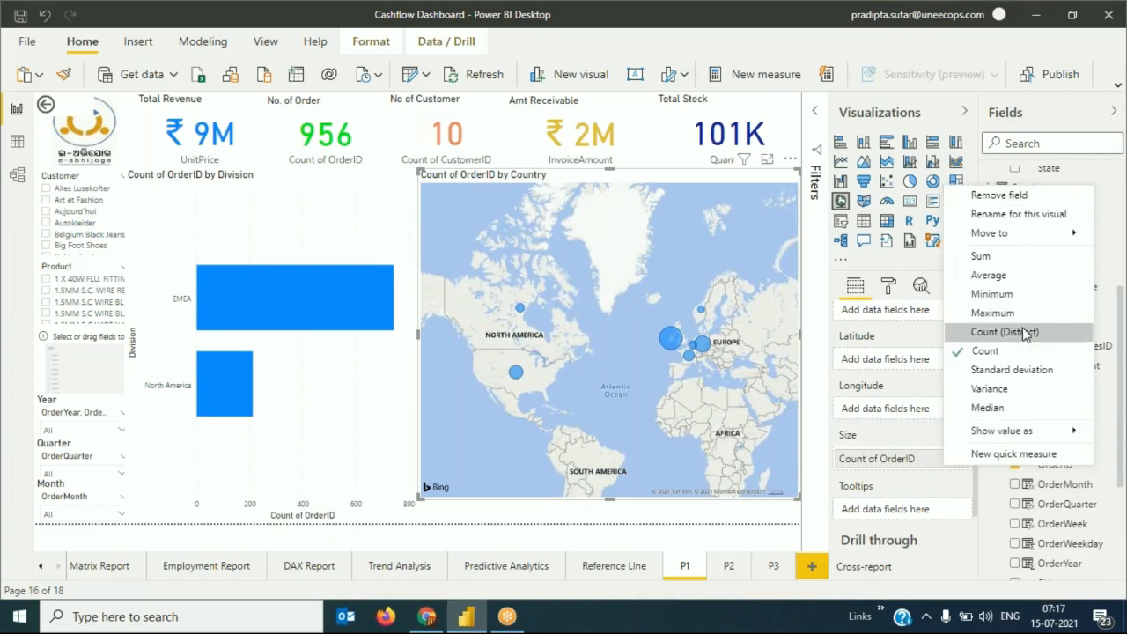
left_click(1037, 351)
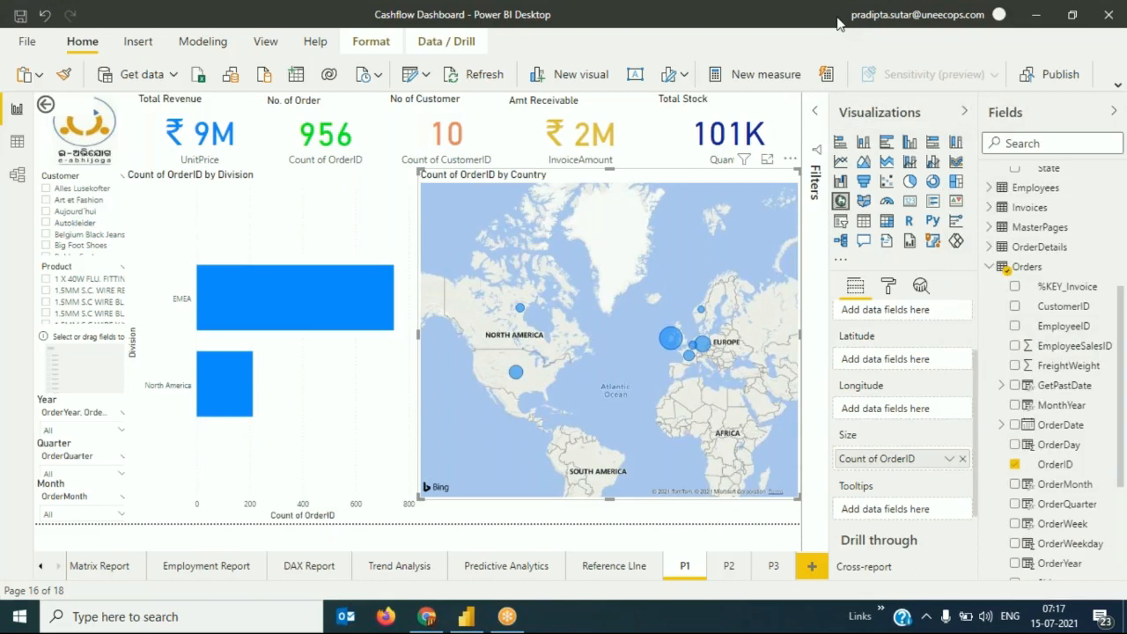
Use Country from the Customers table as the map's Legend so each country's bubble gets its own colour
scroll(971, 464, "down", 3)
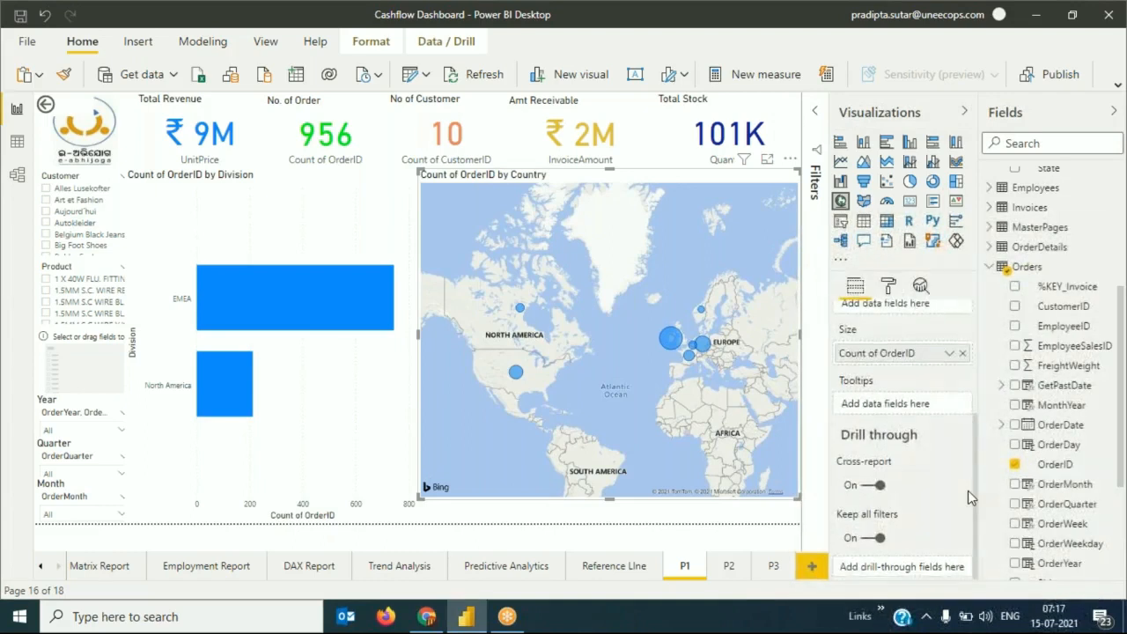
scroll(967, 449, "up", 4)
scroll(977, 387, "up", 1)
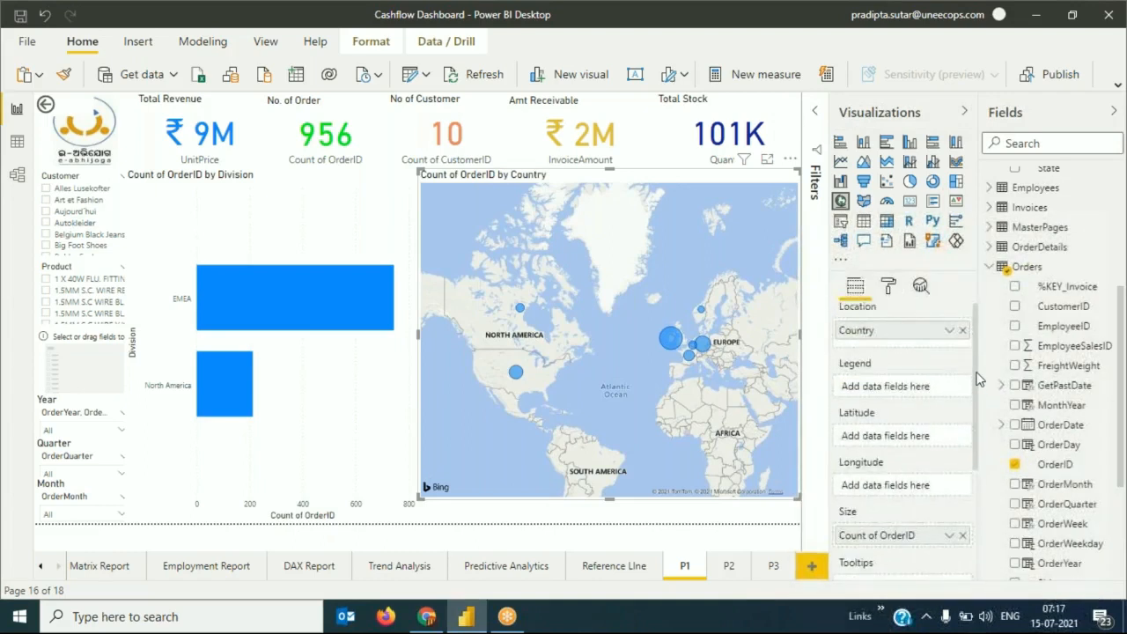
scroll(977, 379, "up", 1)
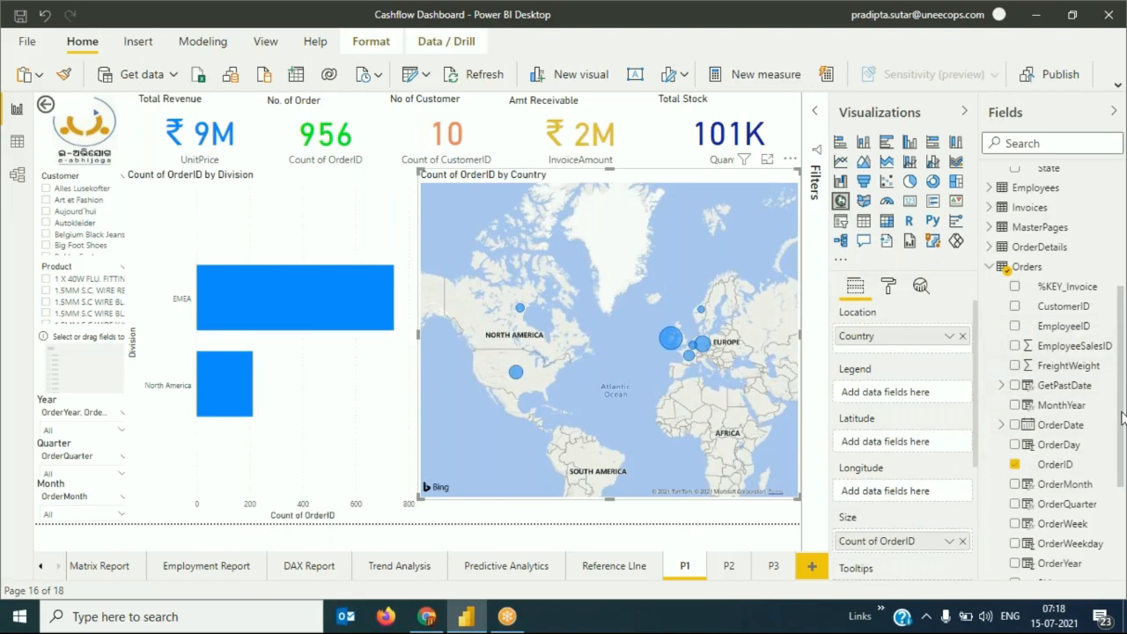
scroll(1100, 369, "down", 3)
scroll(1097, 264, "up", 1)
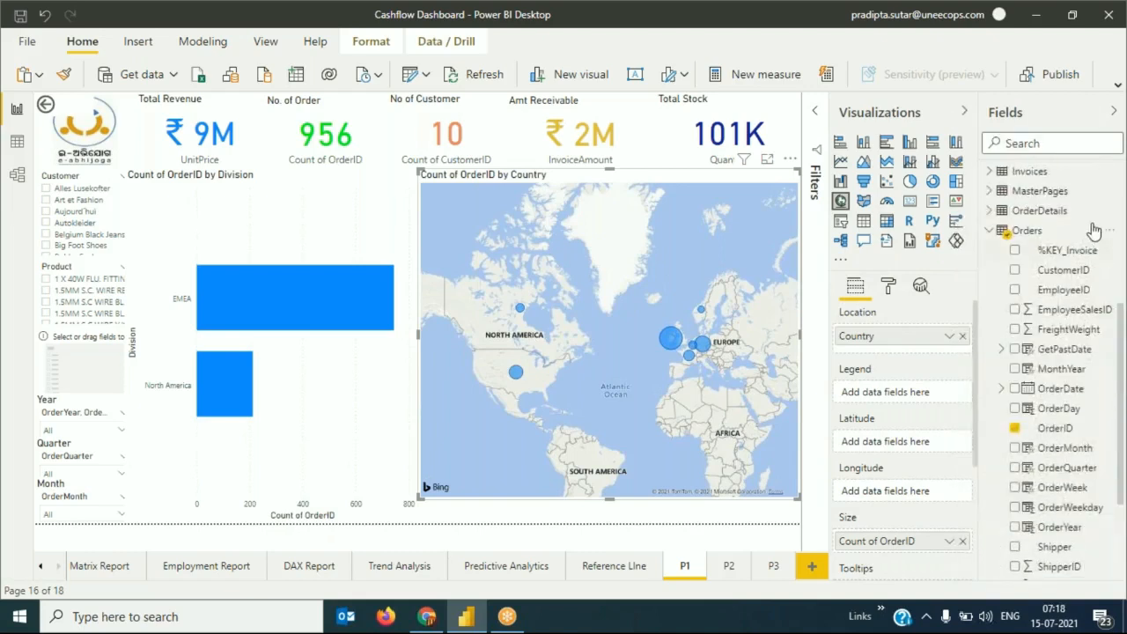
scroll(1035, 295, "up", 5)
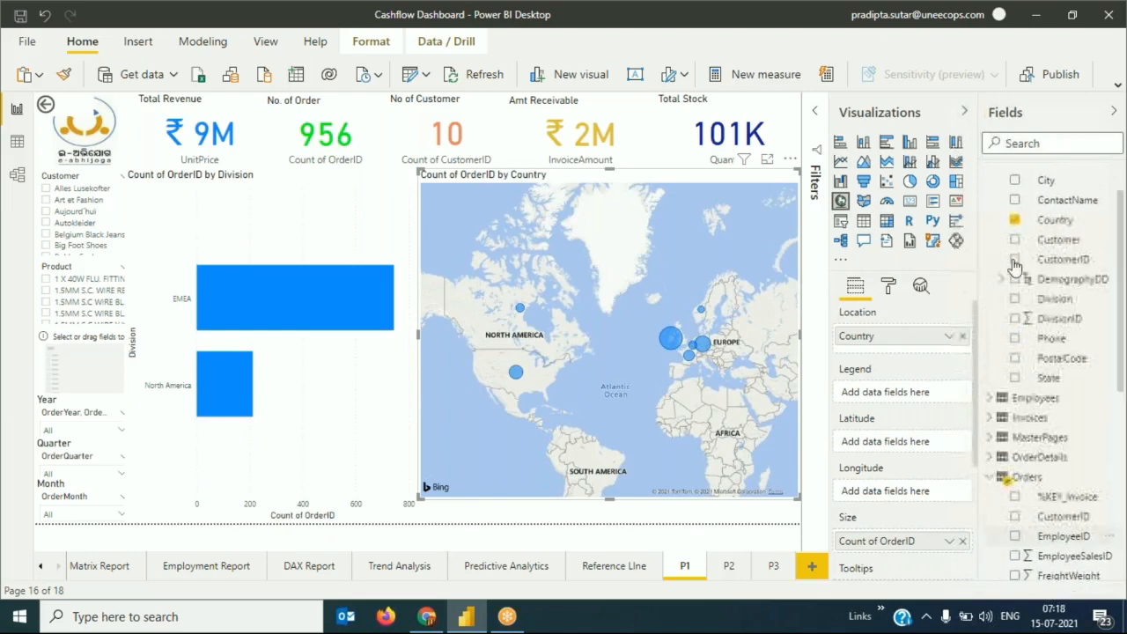
left_click_drag(1056, 221, 955, 398)
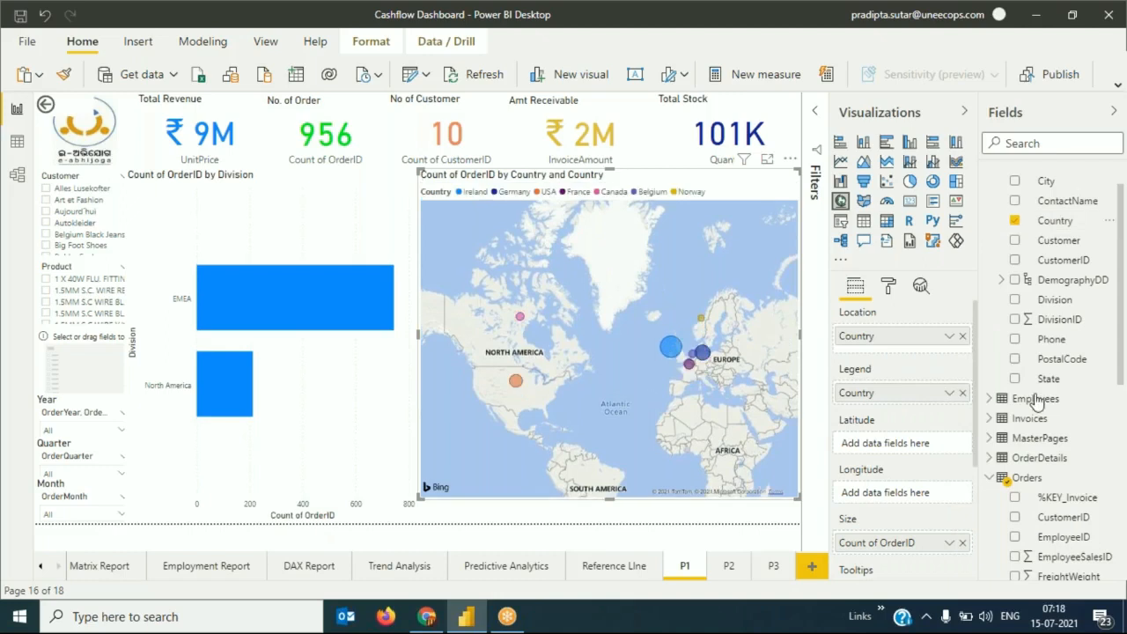
scroll(924, 414, "down", 1)
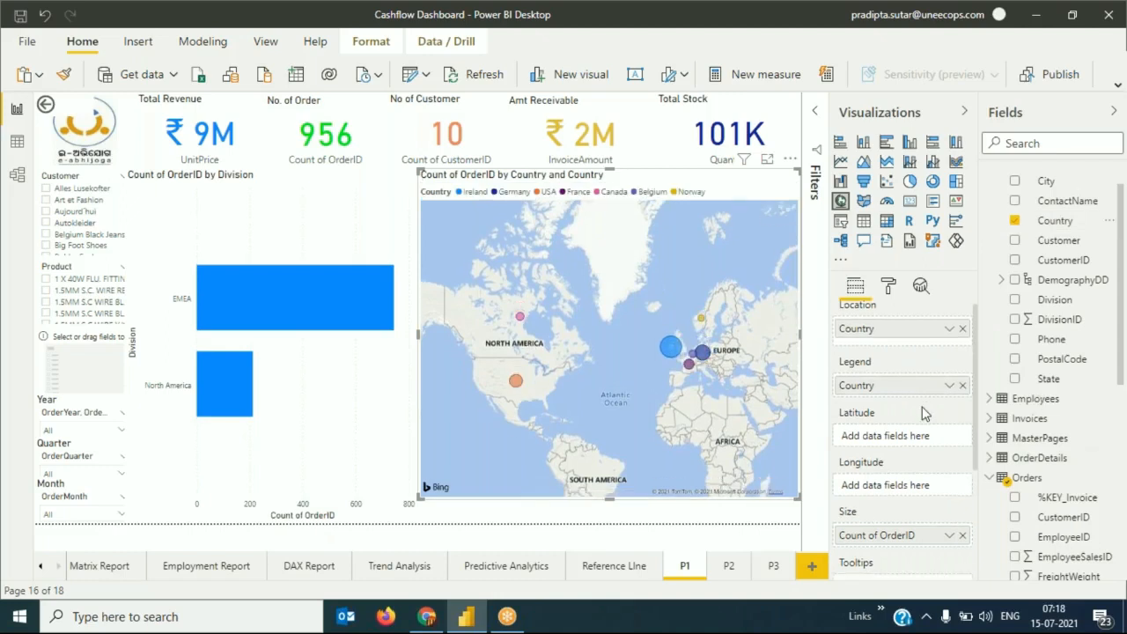
scroll(924, 414, "down", 3)
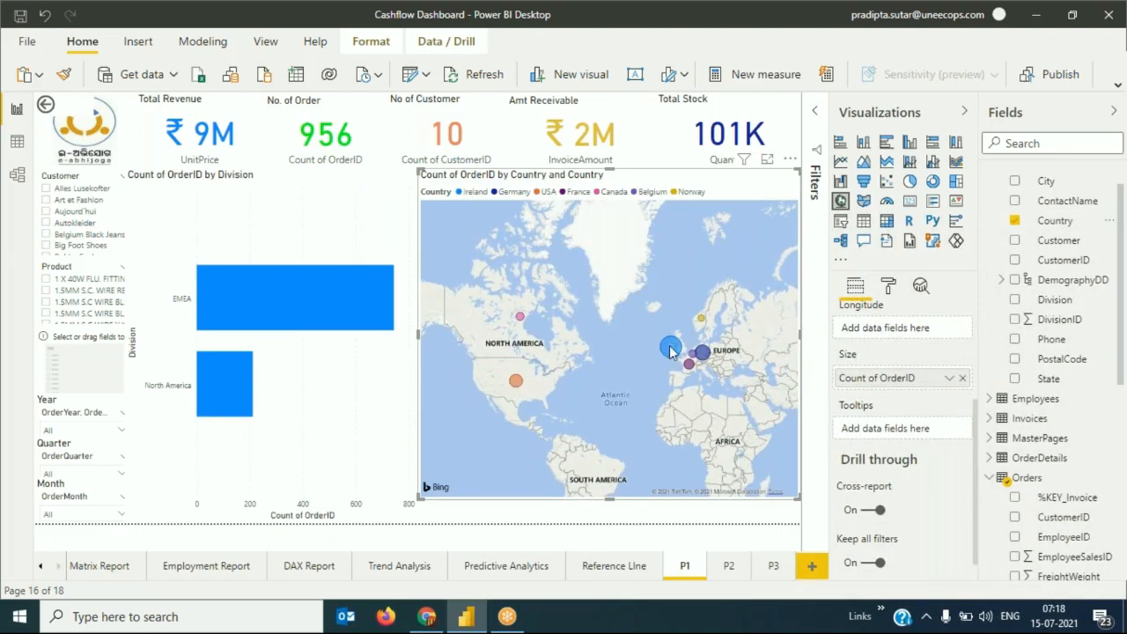
mouse_move(668, 353)
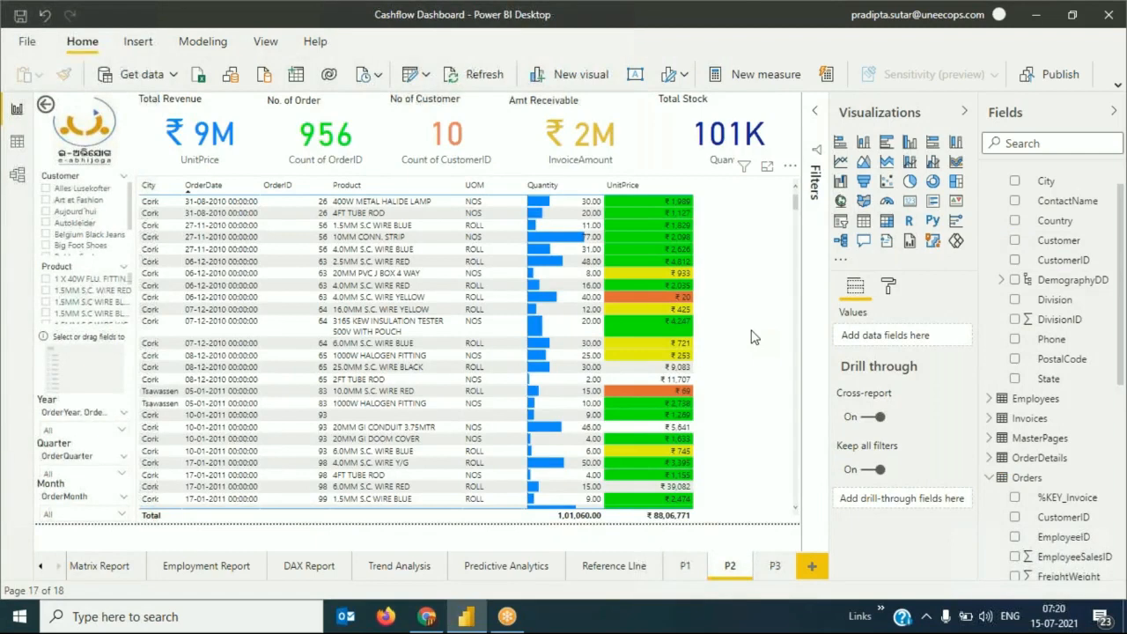
Add Country as the first column of the order table on page P2, ahead of City
left_click(753, 337)
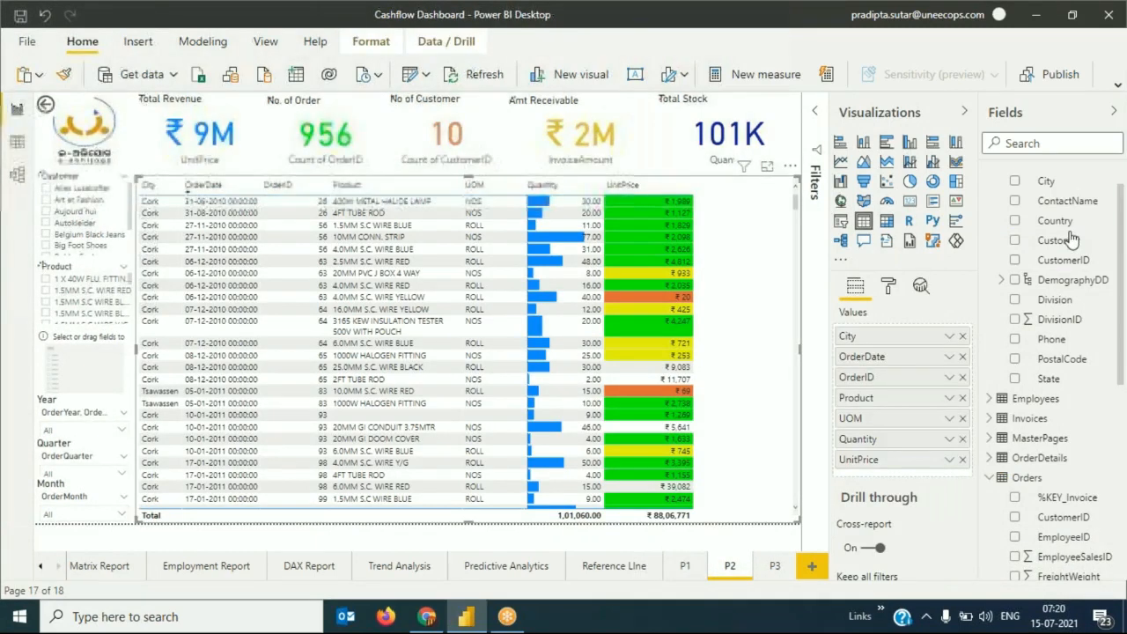
left_click_drag(1067, 225, 865, 332)
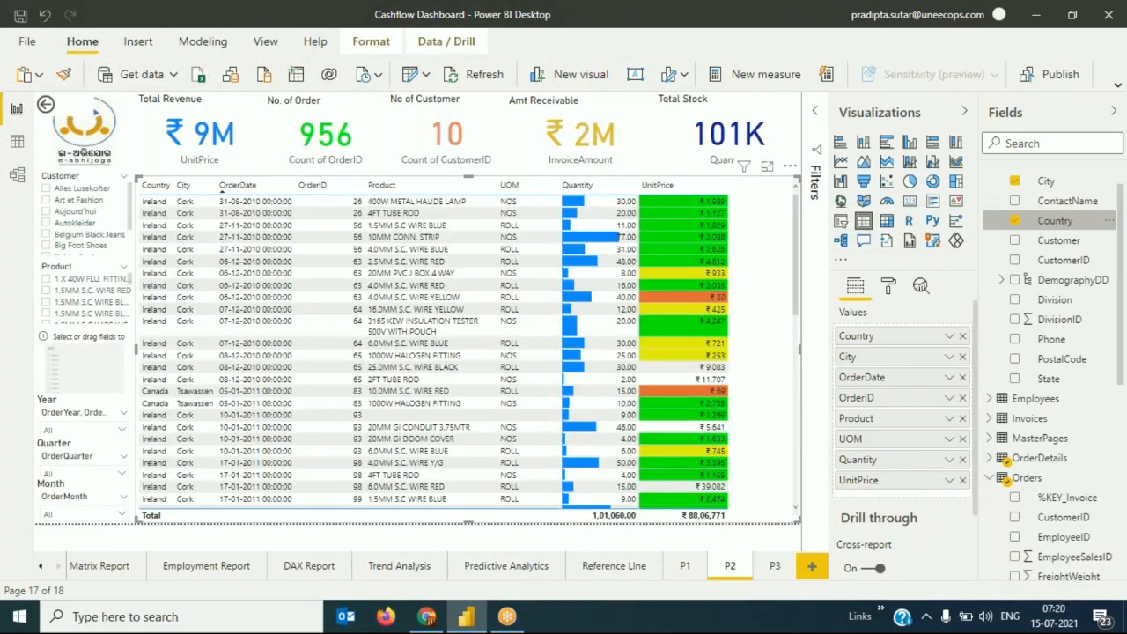
Set City from the Customers table as the drill-through field on page P3
left_click(774, 568)
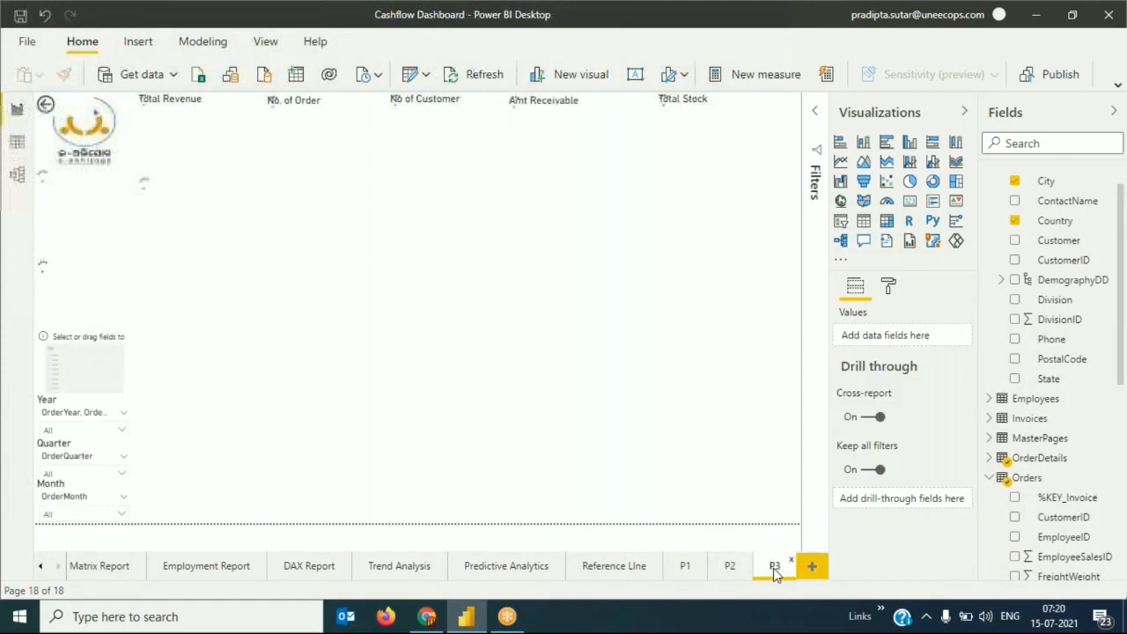
left_click(798, 350)
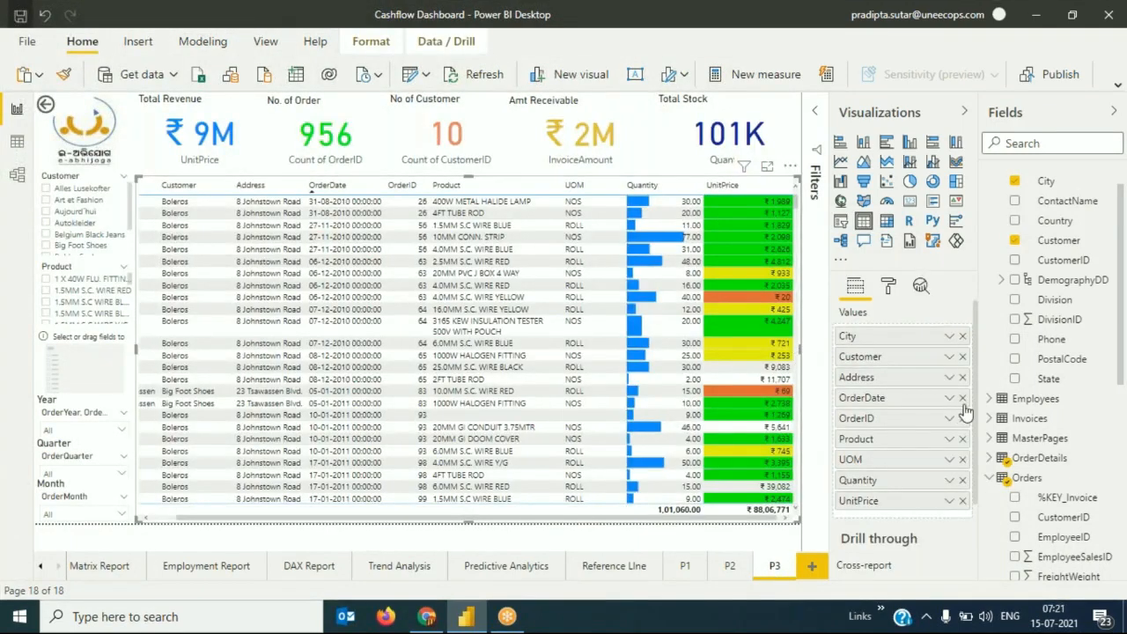
scroll(964, 409, "down", 1)
scroll(971, 480, "down", 3)
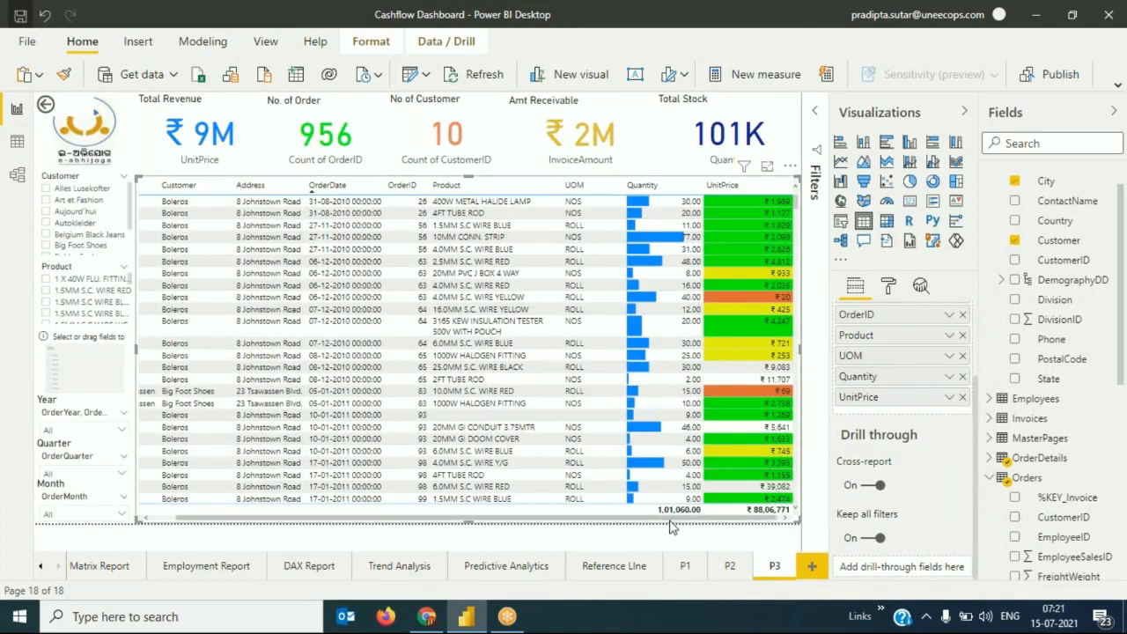
scroll(619, 528, "left", 1)
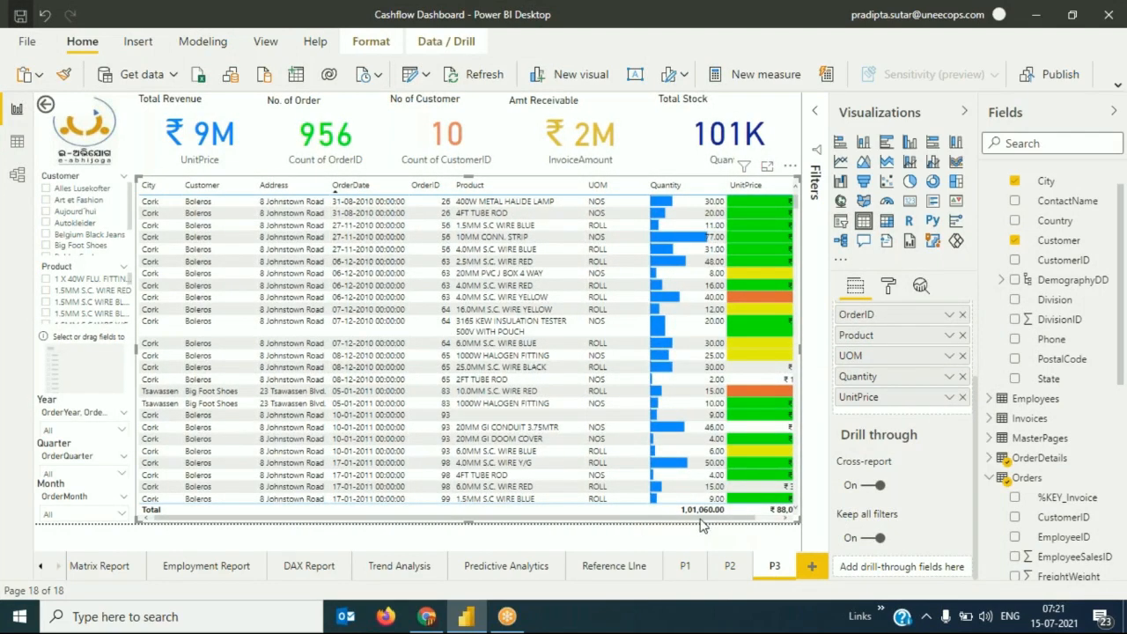
left_click_drag(1044, 180, 901, 562)
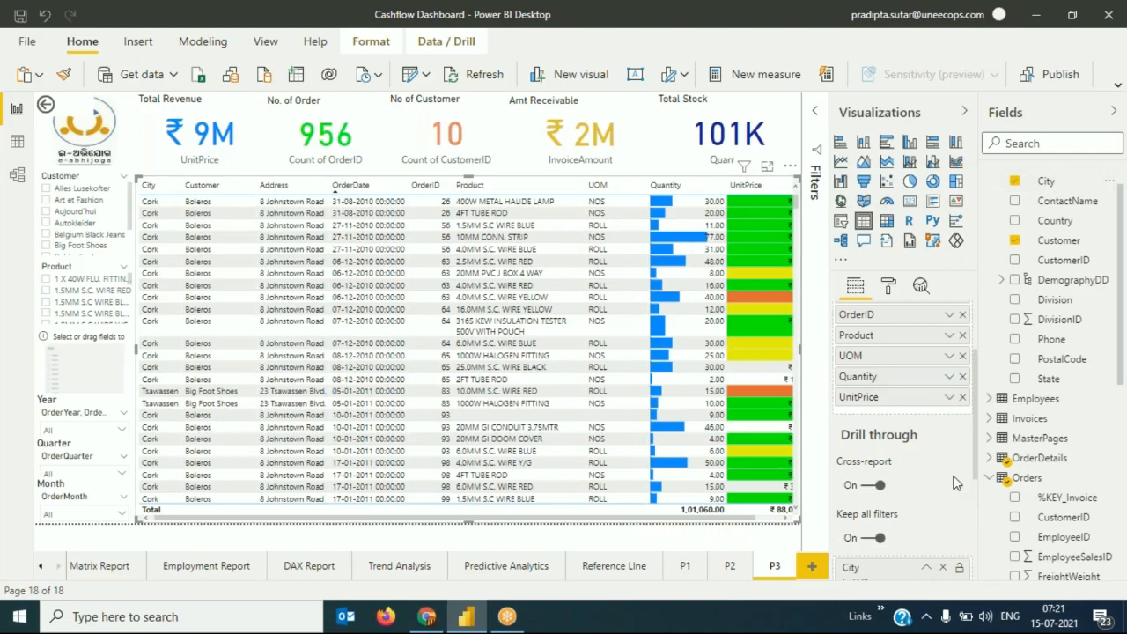
scroll(957, 483, "down", 1)
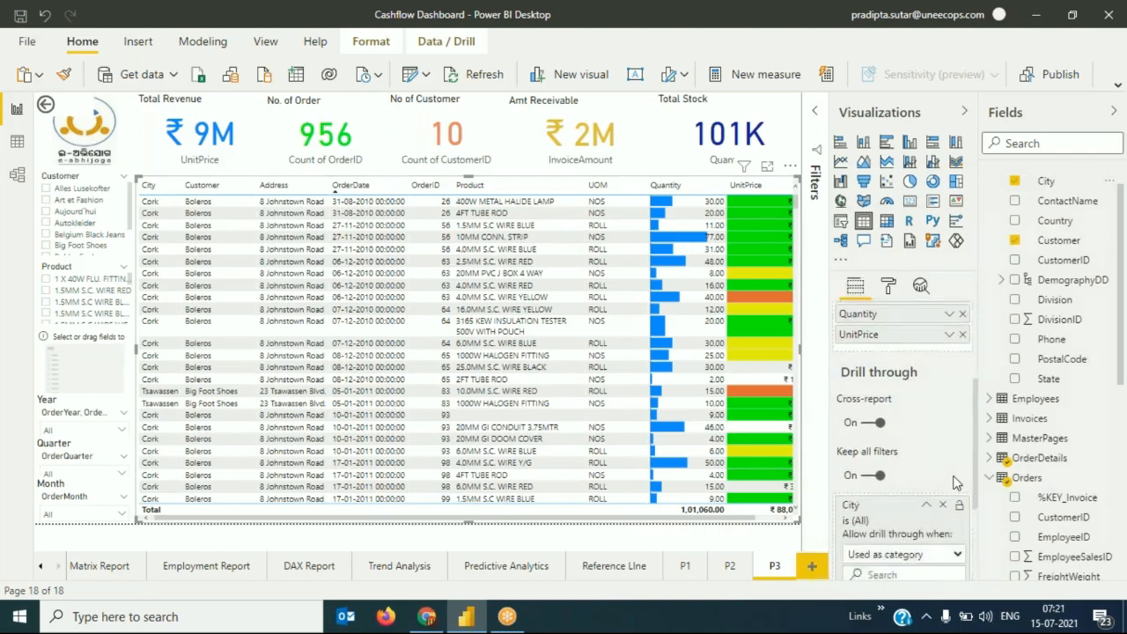
scroll(957, 483, "down", 3)
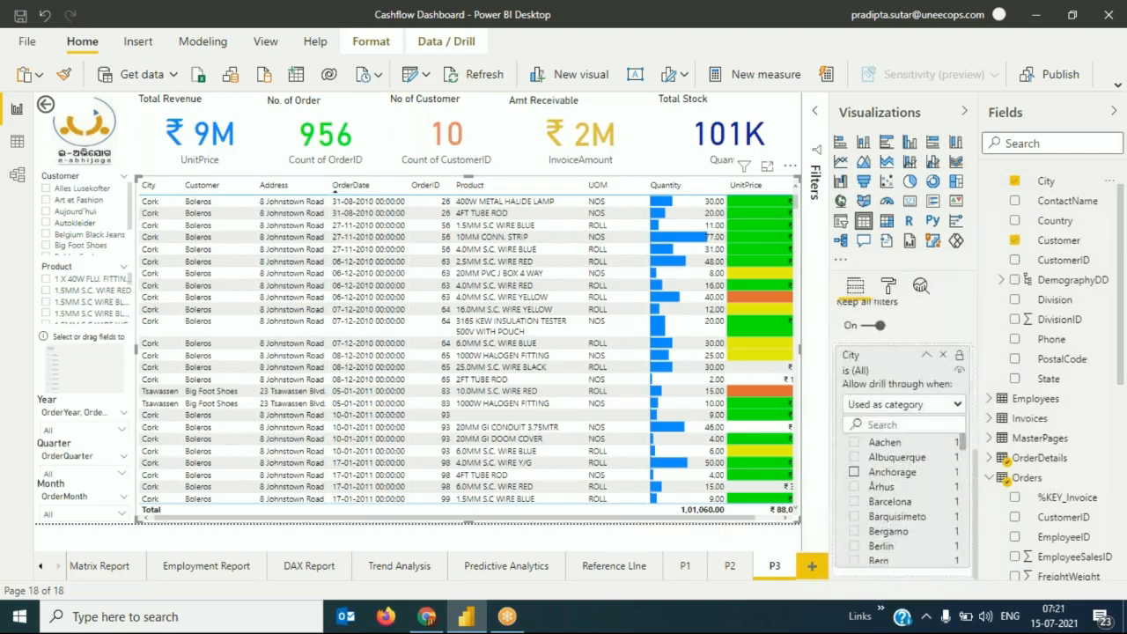
Set Country from the Customers table as the drill-through field on page P2
left_click(729, 566)
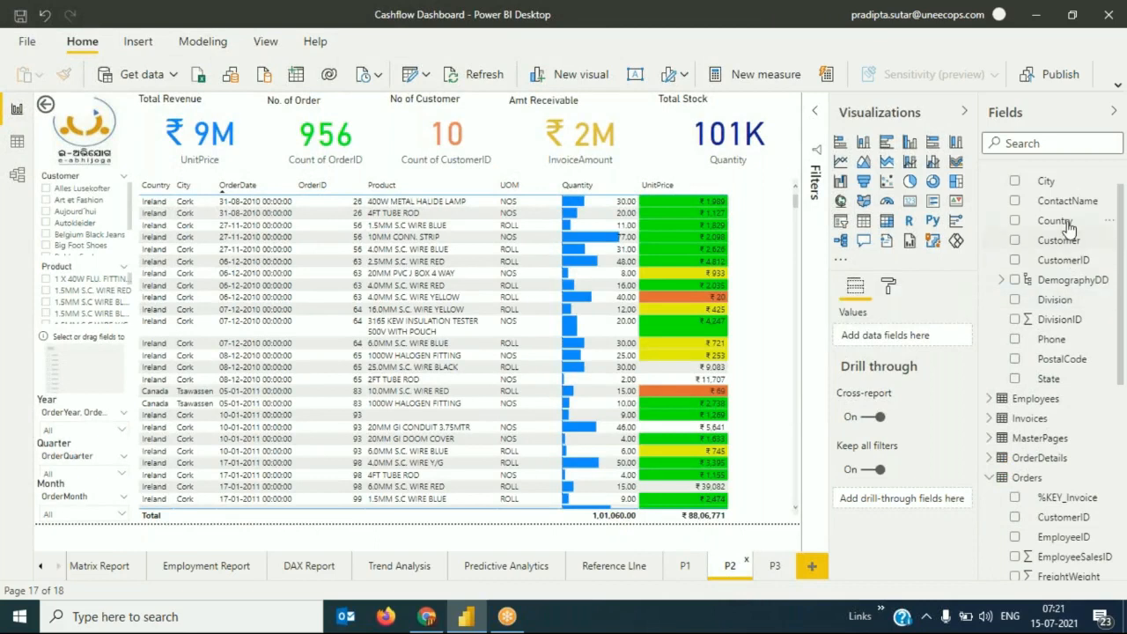
left_click_drag(1064, 227, 927, 502)
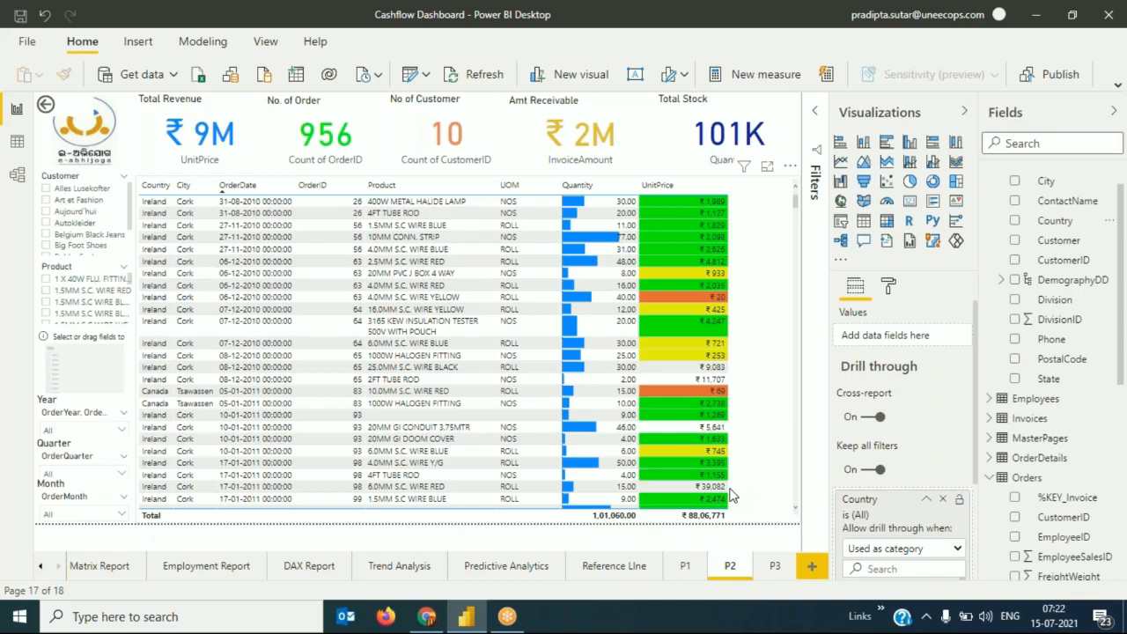
On page P1, cross-highlight by the map's Ireland bubble, then drill through from the USA bubble to page P2
left_click(686, 568)
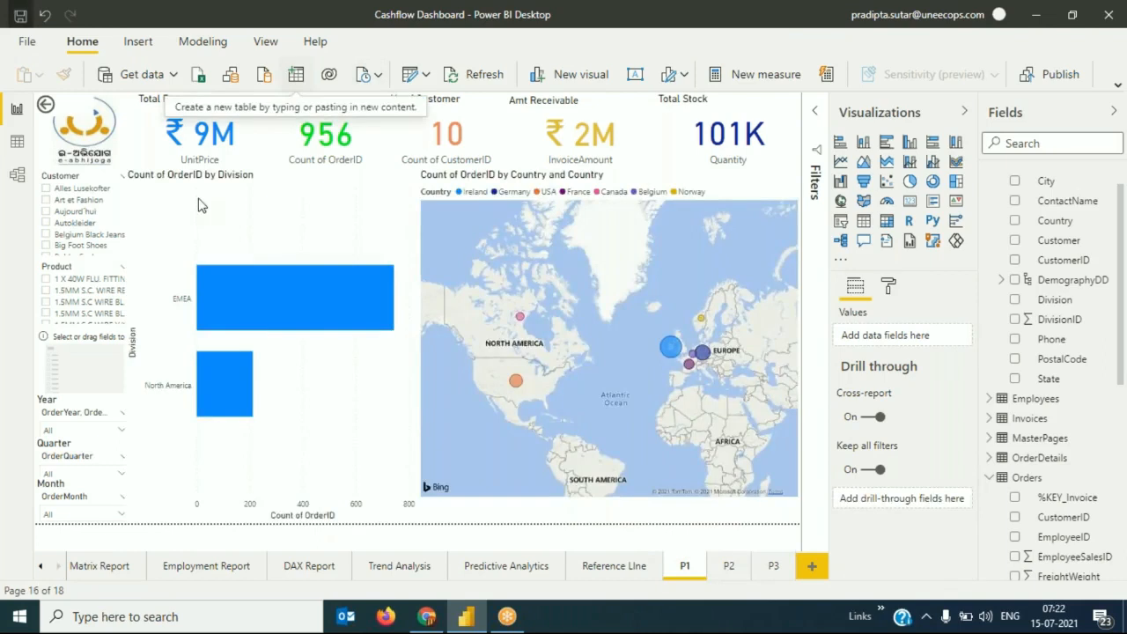
left_click(669, 350)
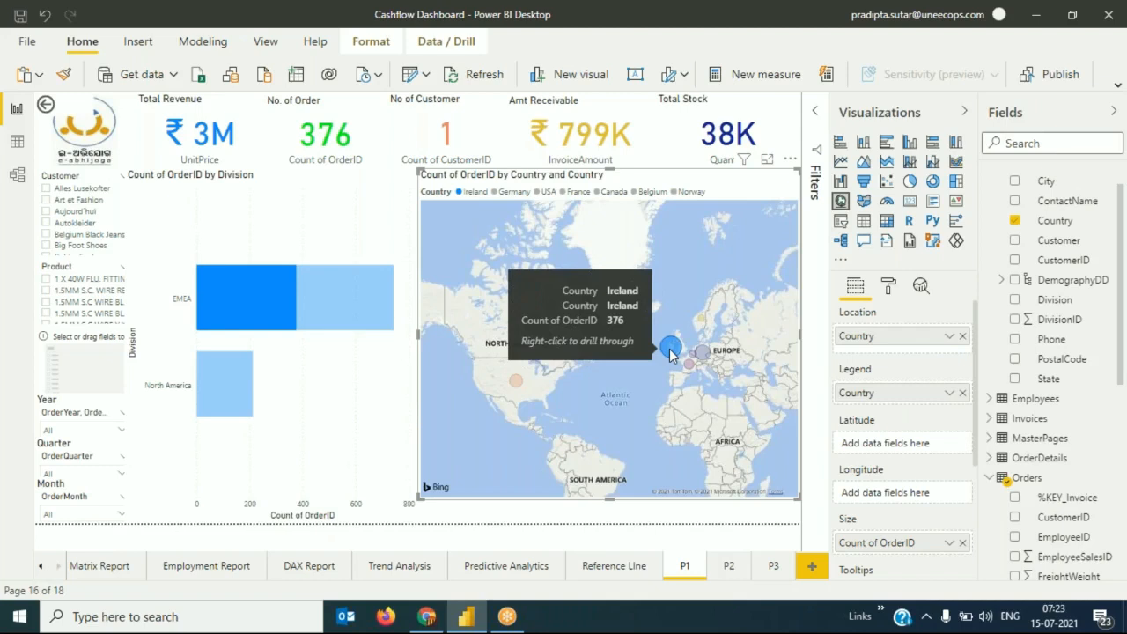
left_click(515, 380)
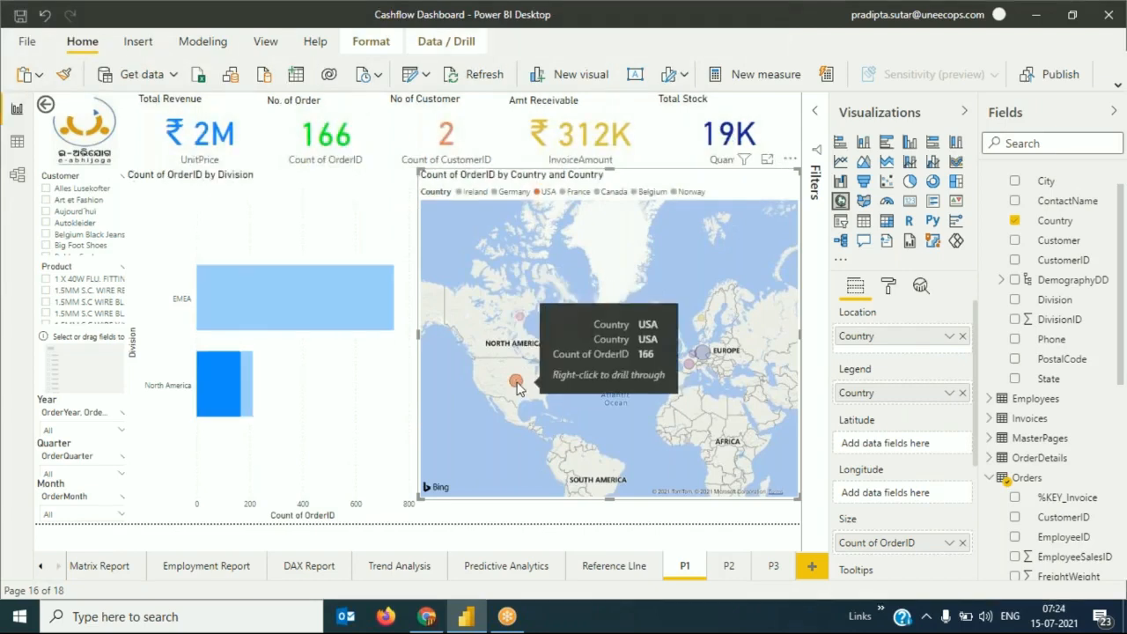
right_click(518, 389)
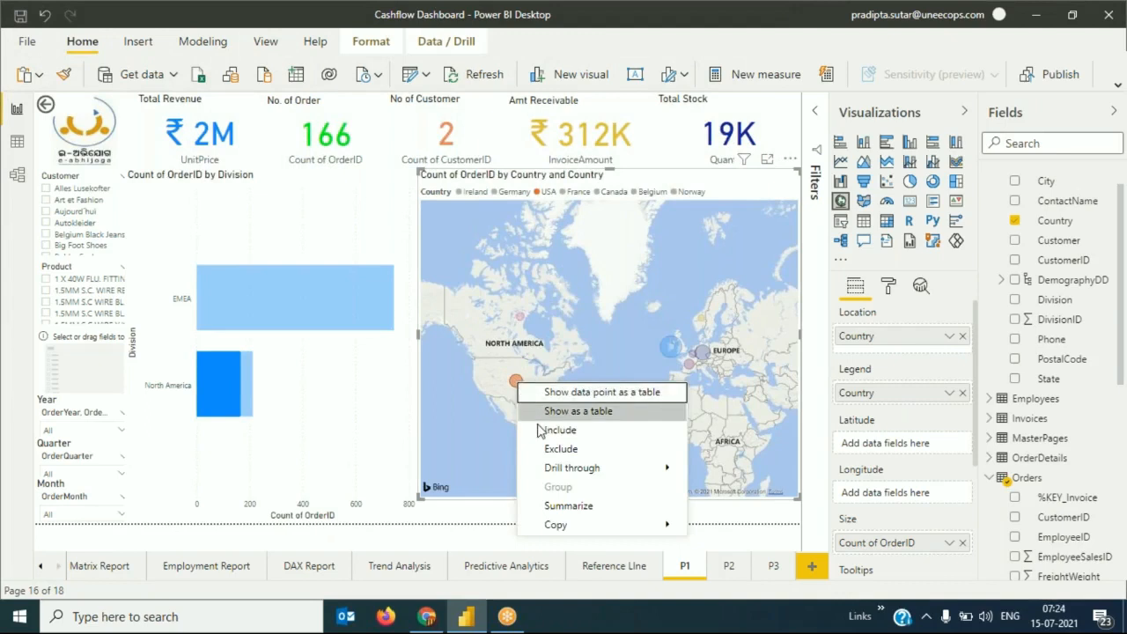
mouse_move(586, 469)
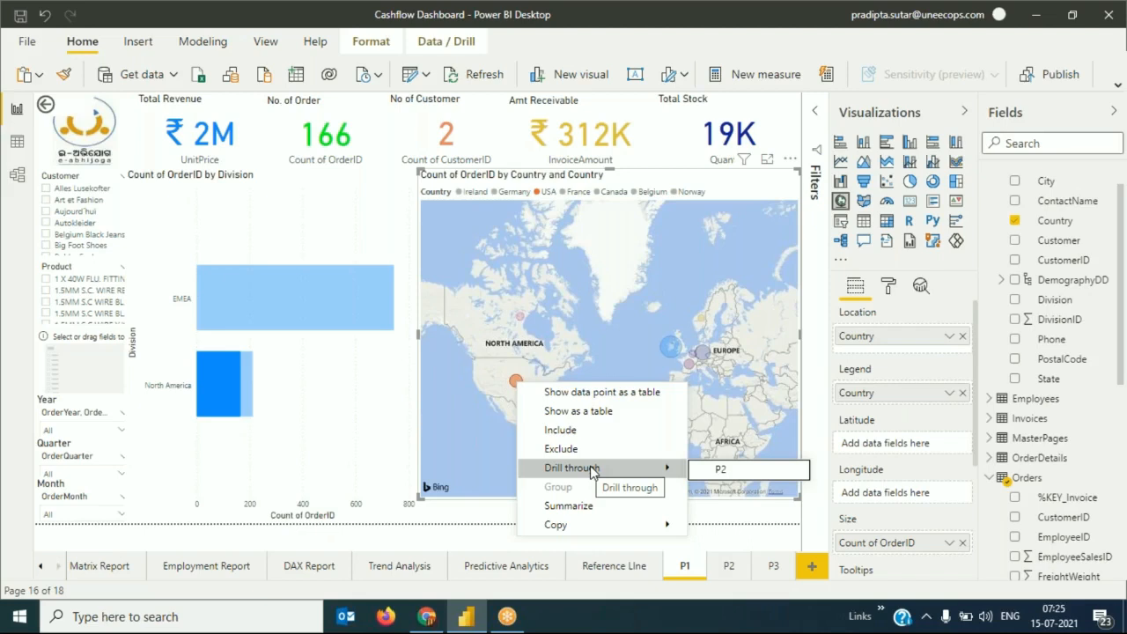
left_click(721, 471)
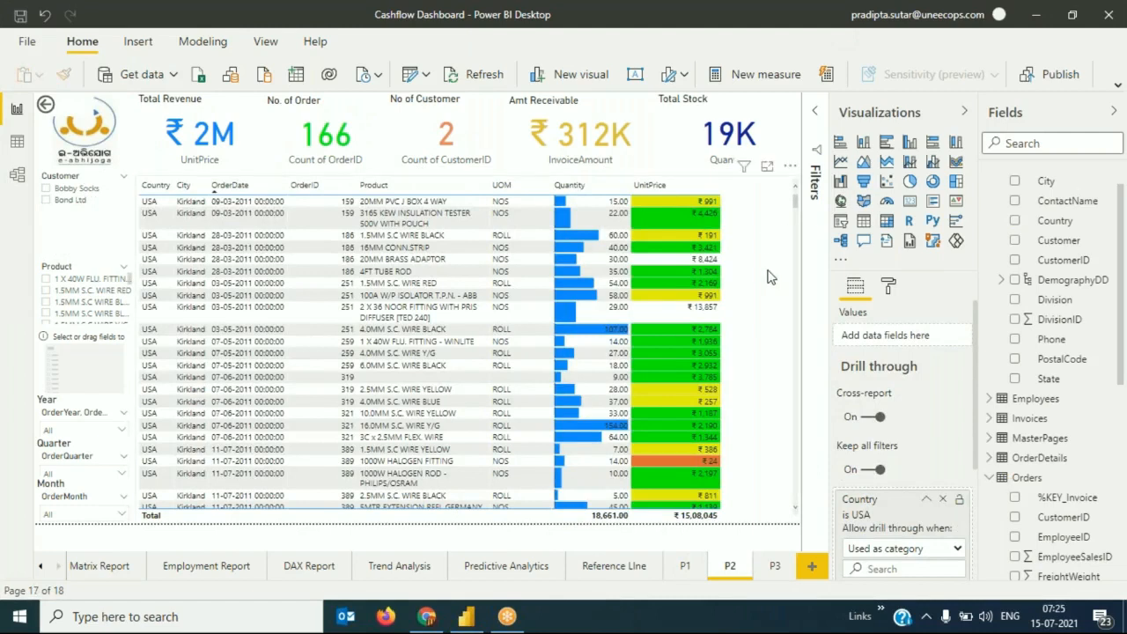
Drill through from the San Francisco row for 2.5MM S.C. WIRE YELLOW in the page P2 table to page P3
scroll(768, 276, "down", 15)
scroll(778, 276, "up", 1)
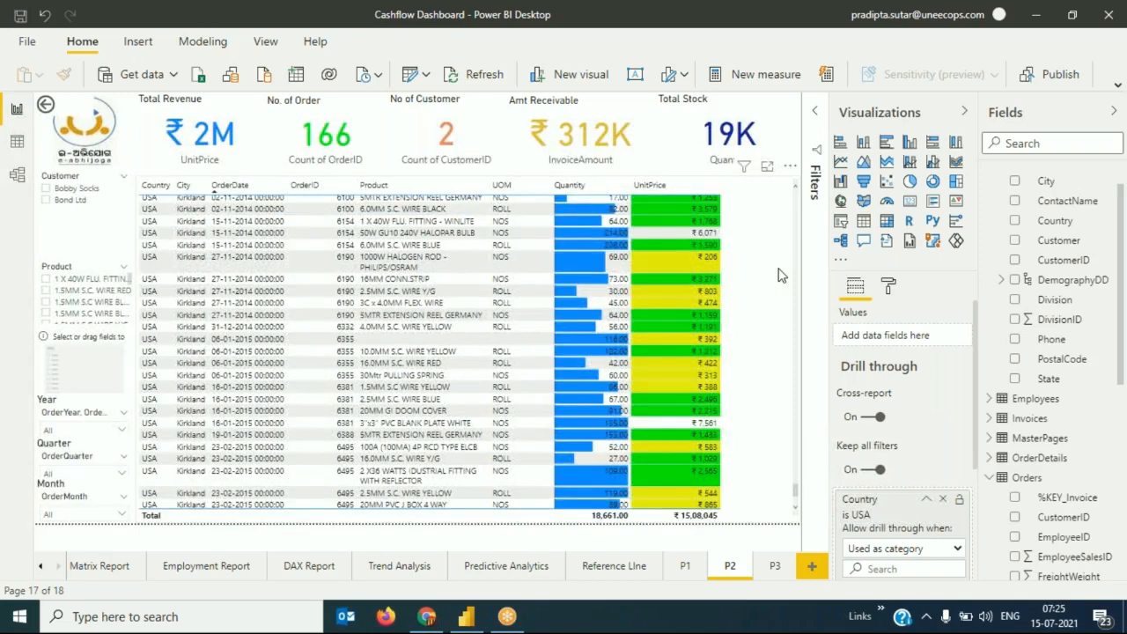
scroll(778, 276, "down", 3)
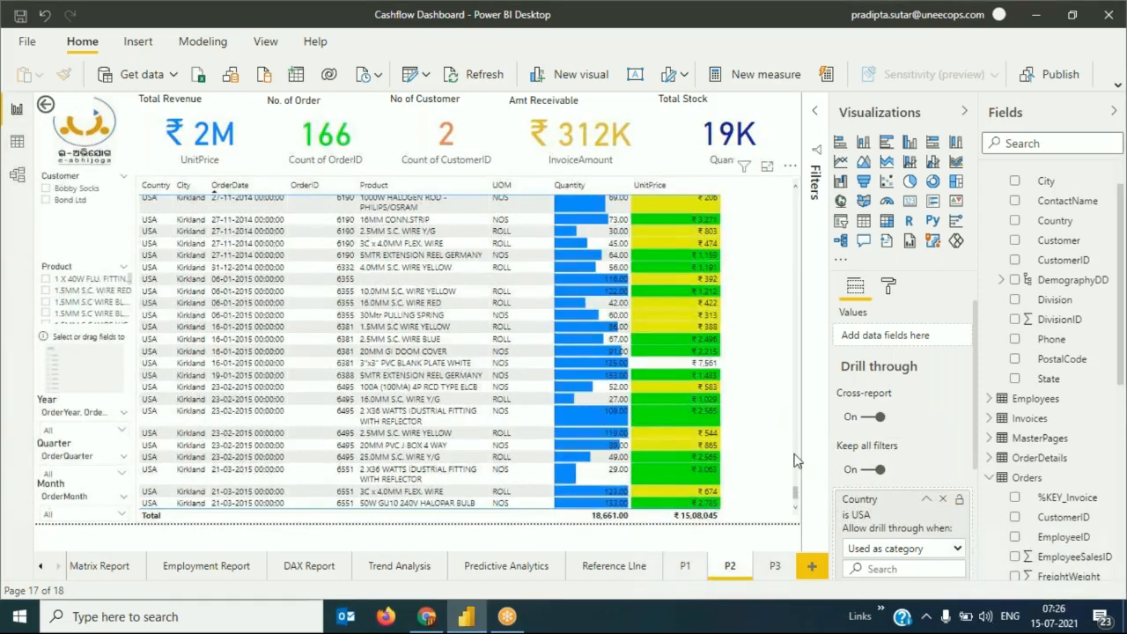
scroll(793, 458, "up", 3)
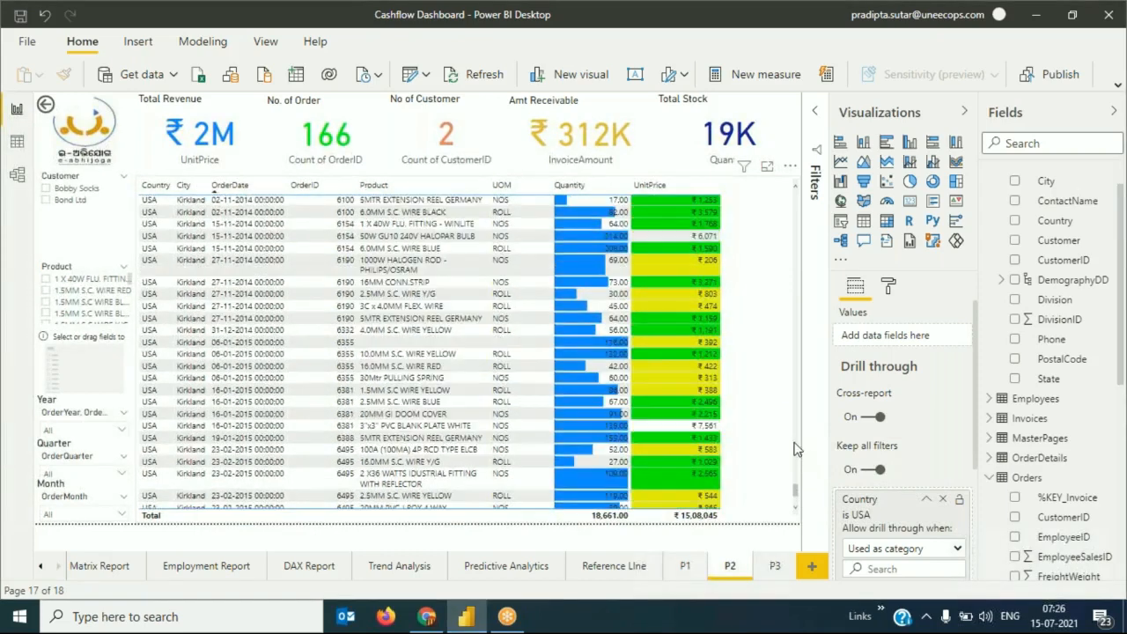
left_click(794, 449)
scroll(221, 444, "up", 5)
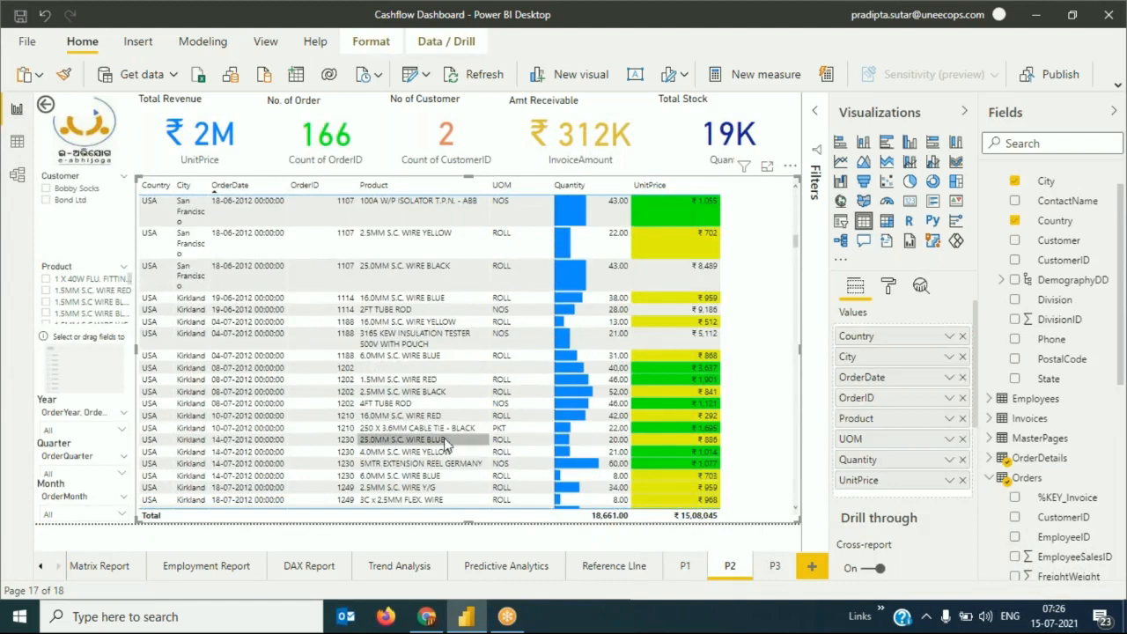
right_click(188, 250)
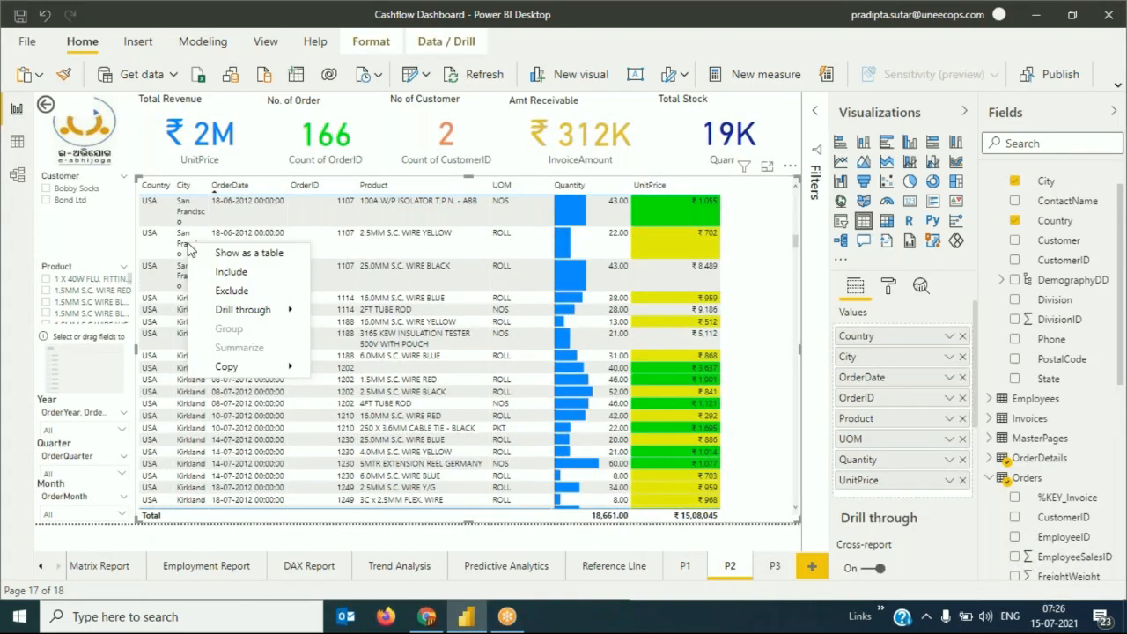
mouse_move(225, 315)
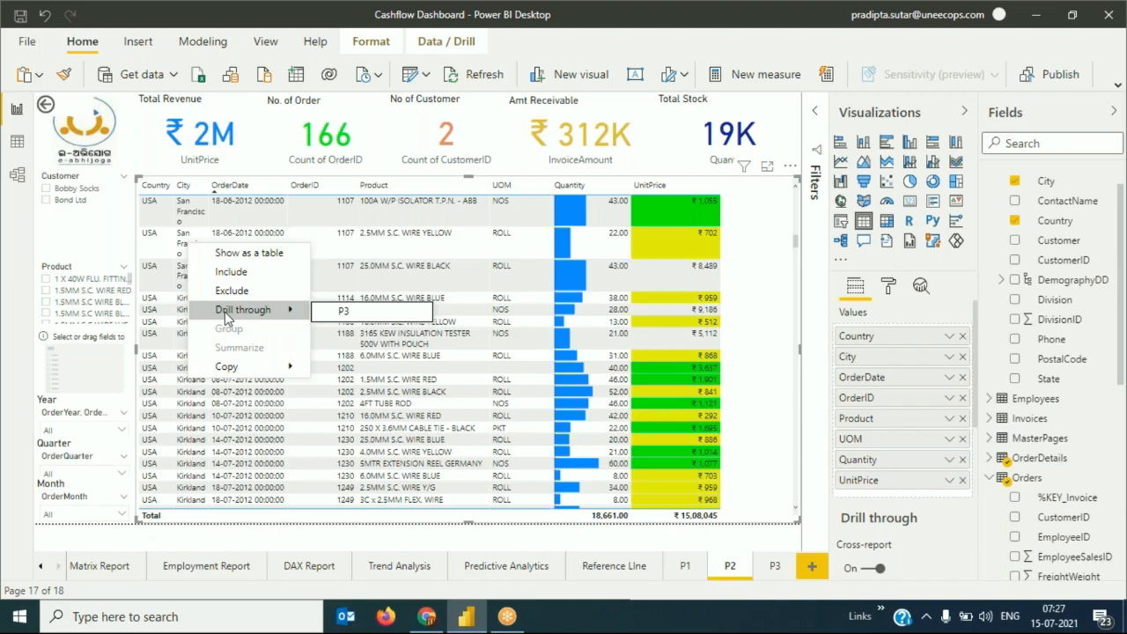
left_click(347, 312)
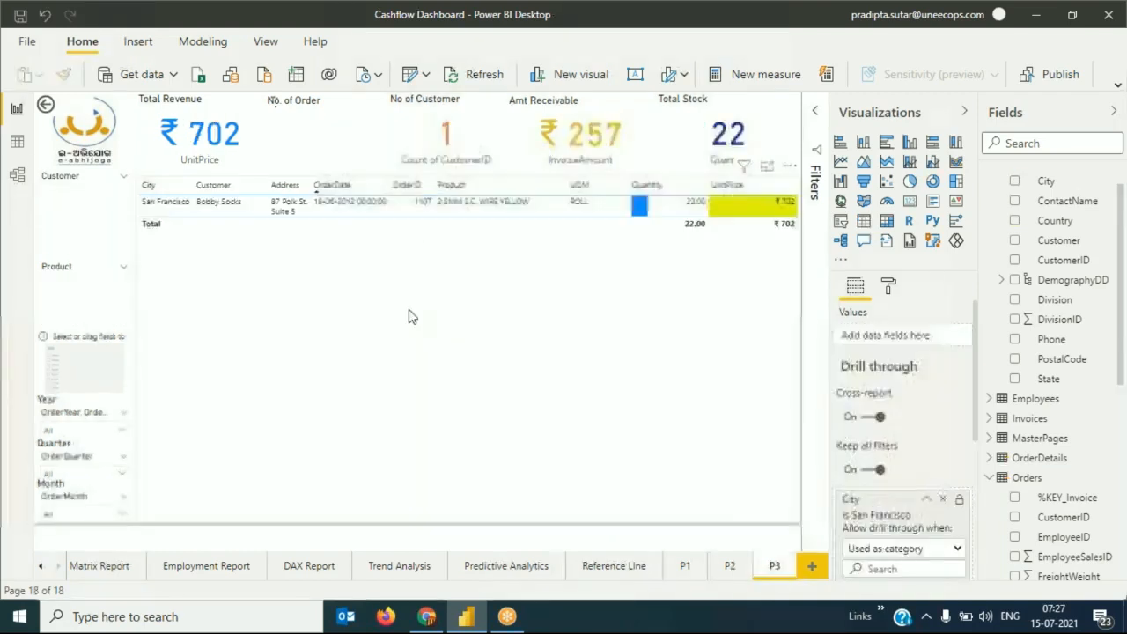